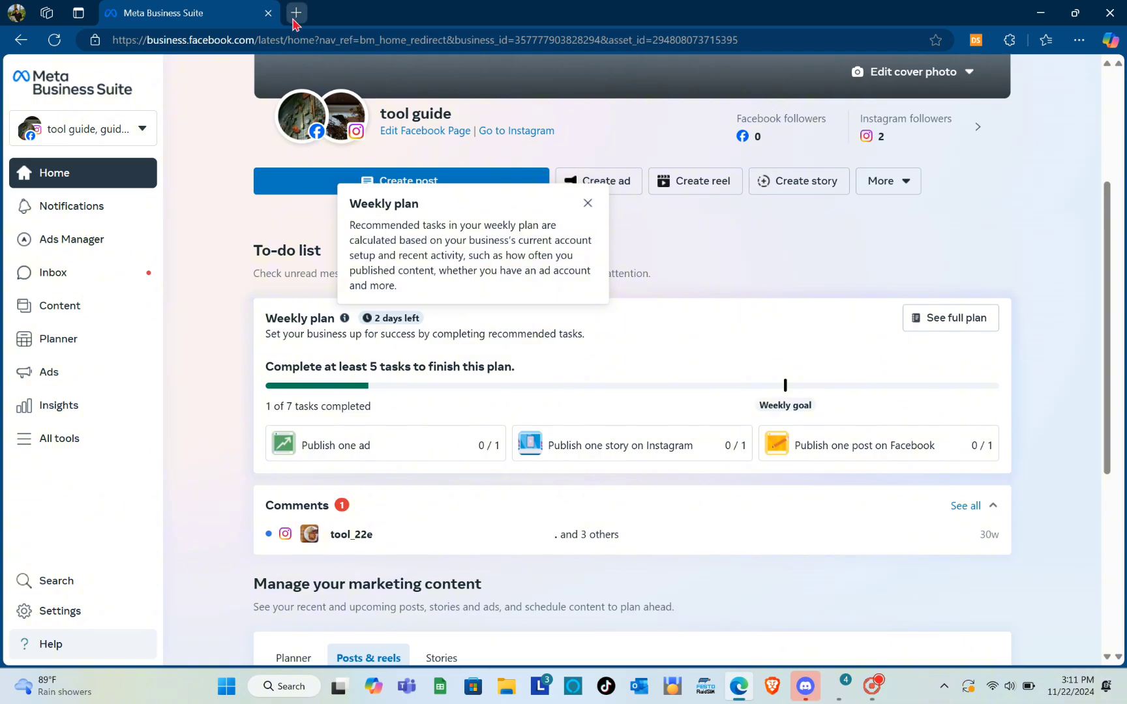
# - Open manychat.com in a new browser tab and look through its homepage
pyautogui.click(293, 20)
pyautogui.write('manychat.com')
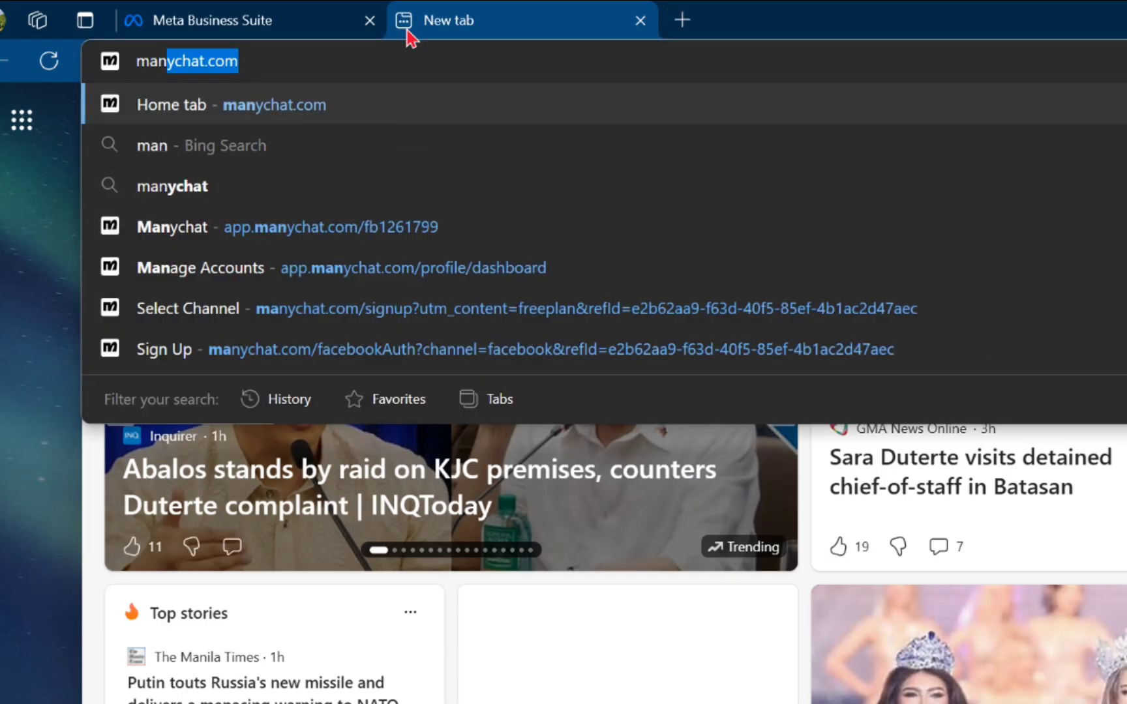
pyautogui.press('Return')
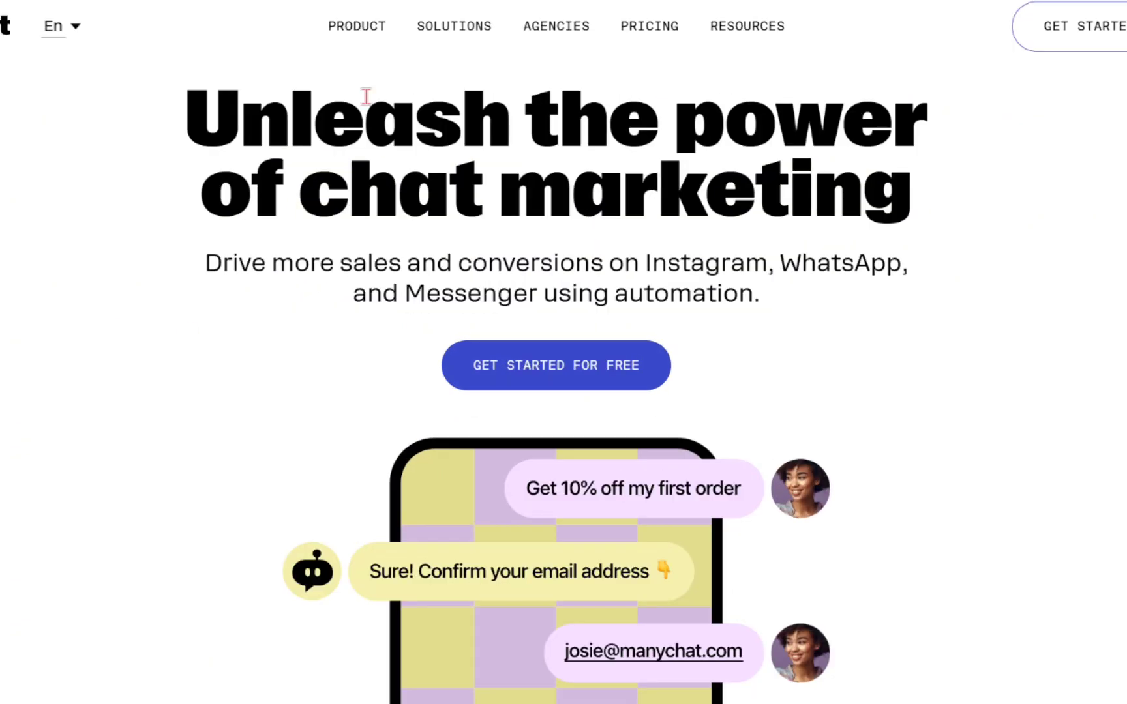
pyautogui.scroll(-5, 675, 422)
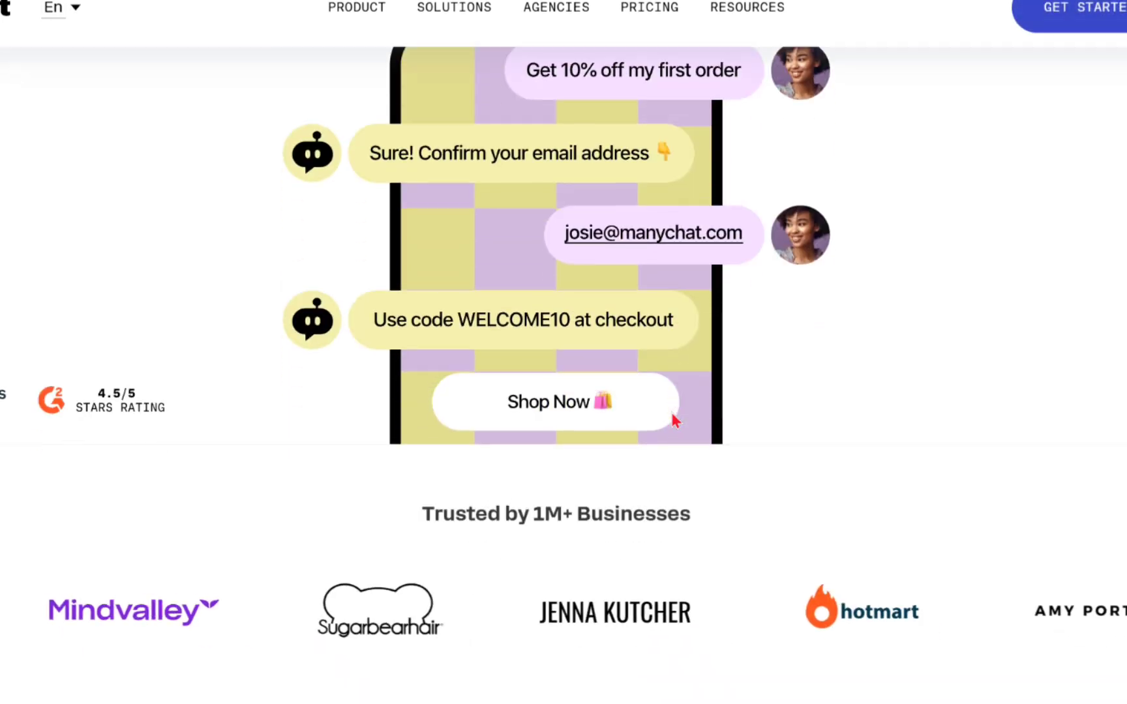
pyautogui.scroll(-6, 647, 401)
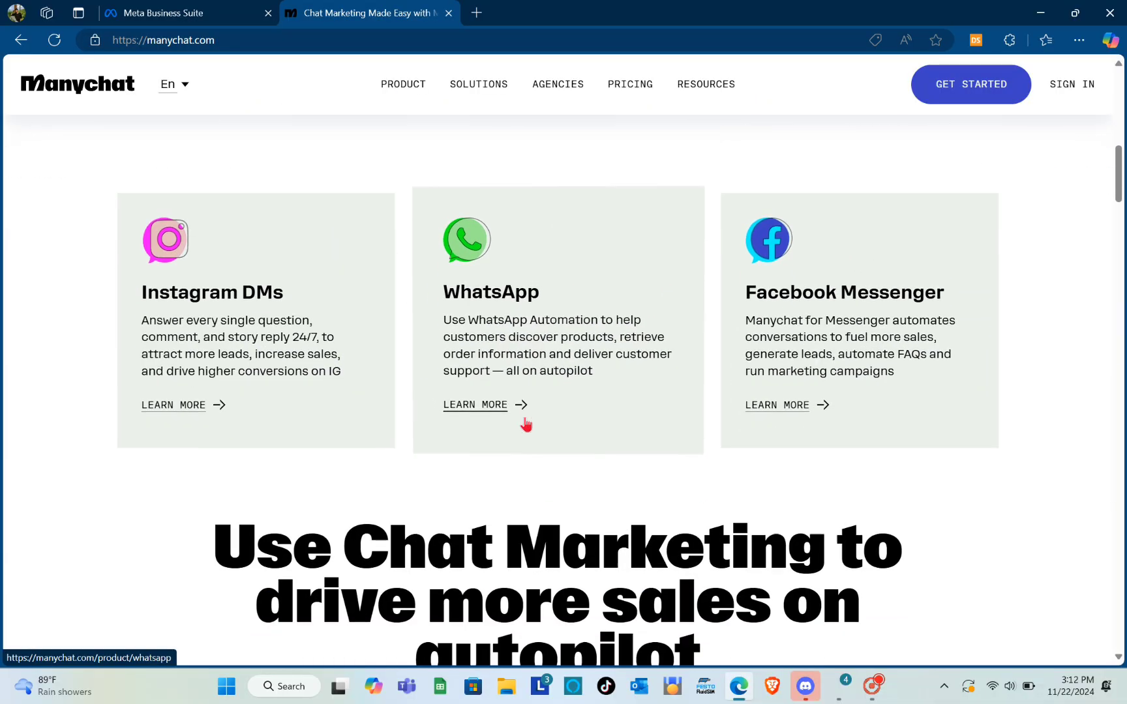
pyautogui.scroll(-2, 526, 424)
pyautogui.scroll(10, 525, 424)
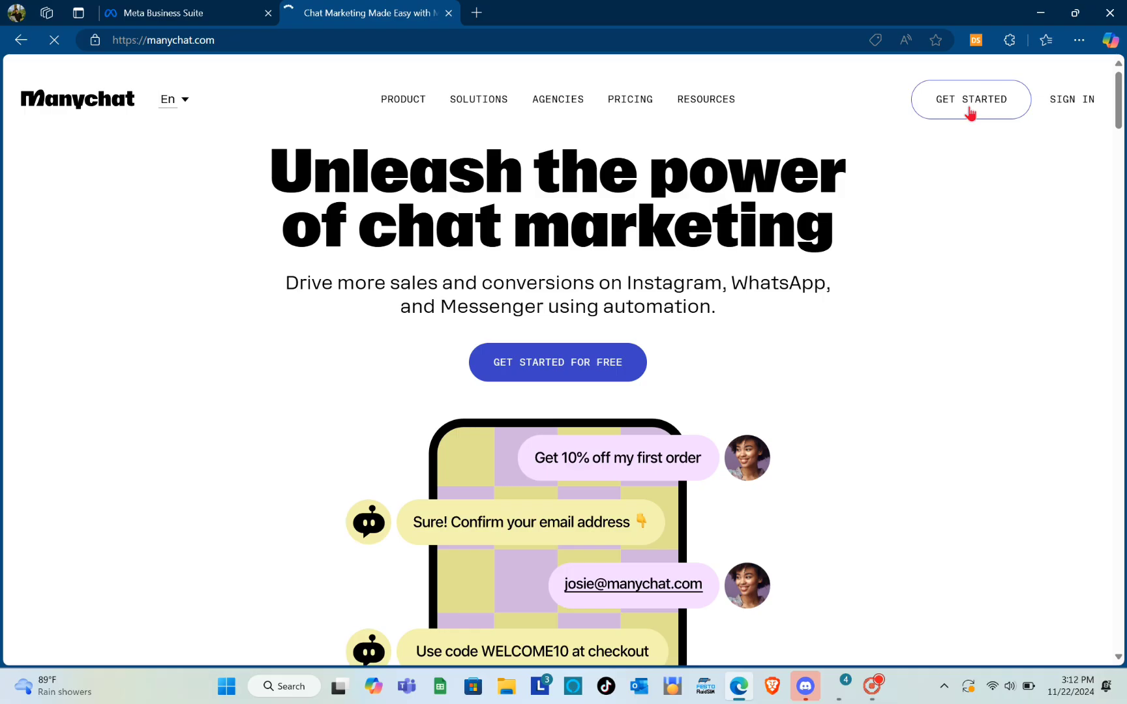
# - Sign up to Manychat with Facebook Messenger as the starting channel, continuing with the previously used Facebook account
pyautogui.click(933, 139)
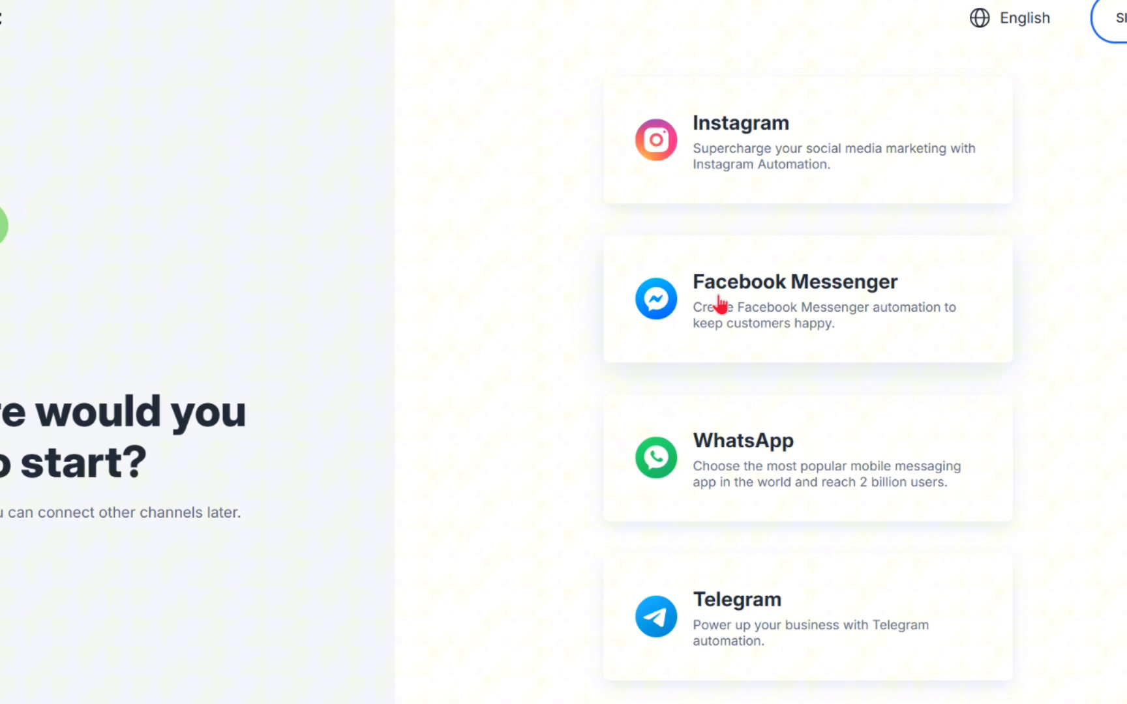
pyautogui.click(720, 303)
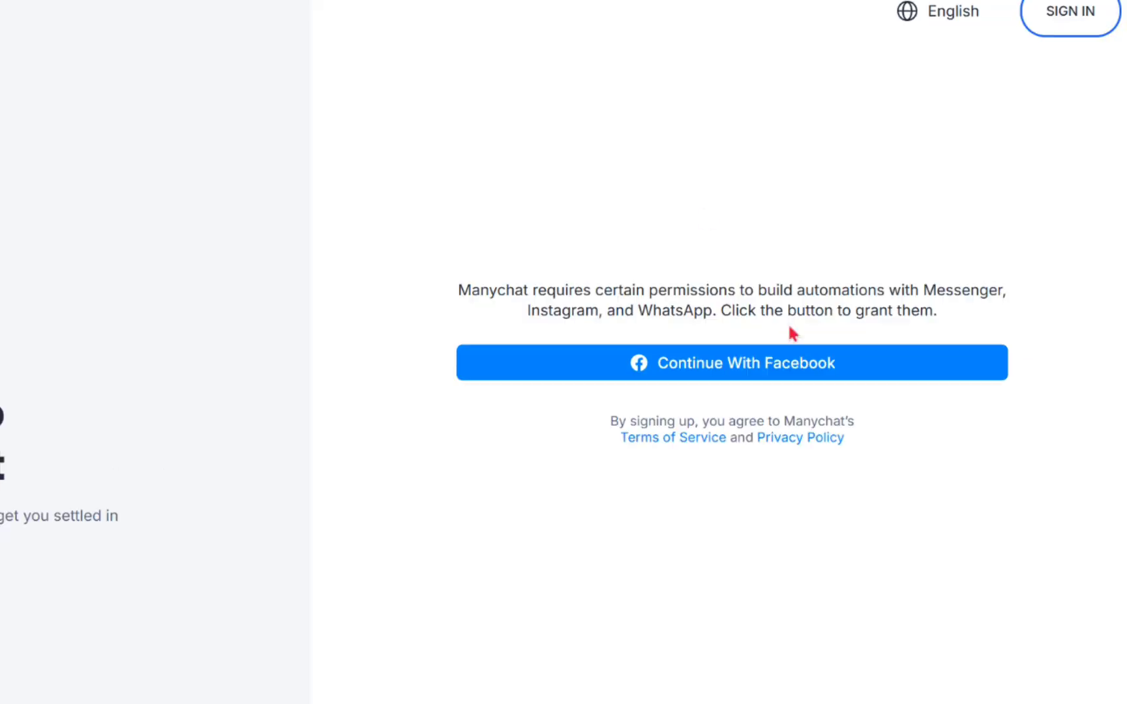
pyautogui.click(741, 365)
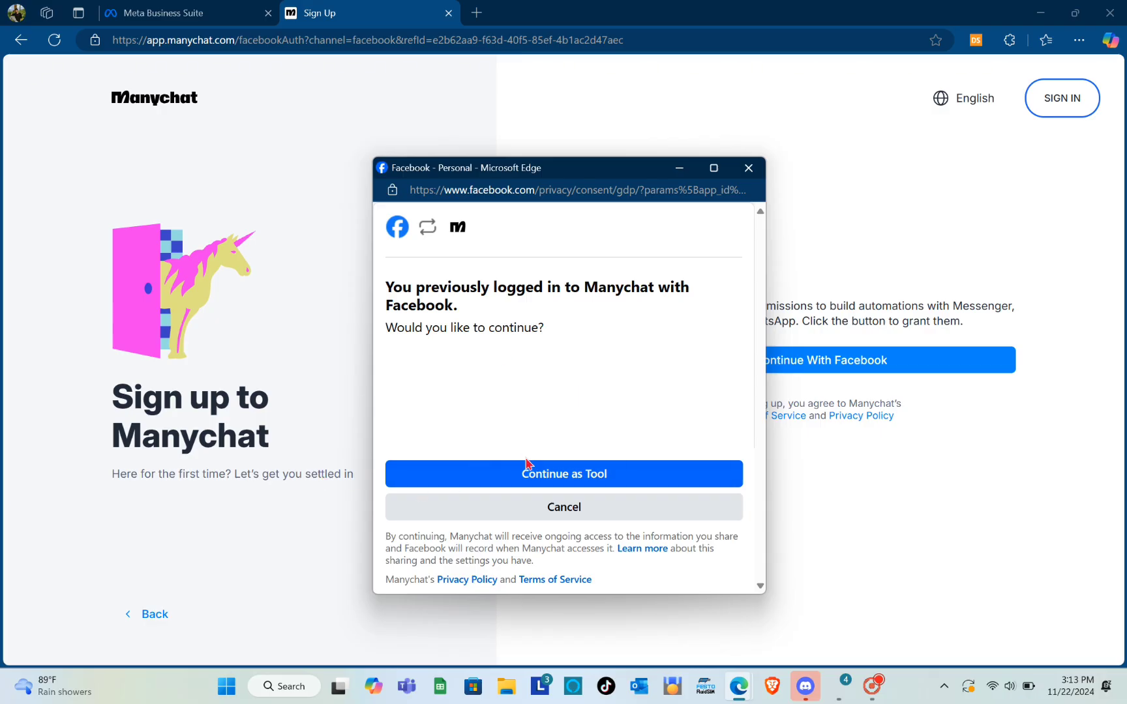
pyautogui.click(535, 475)
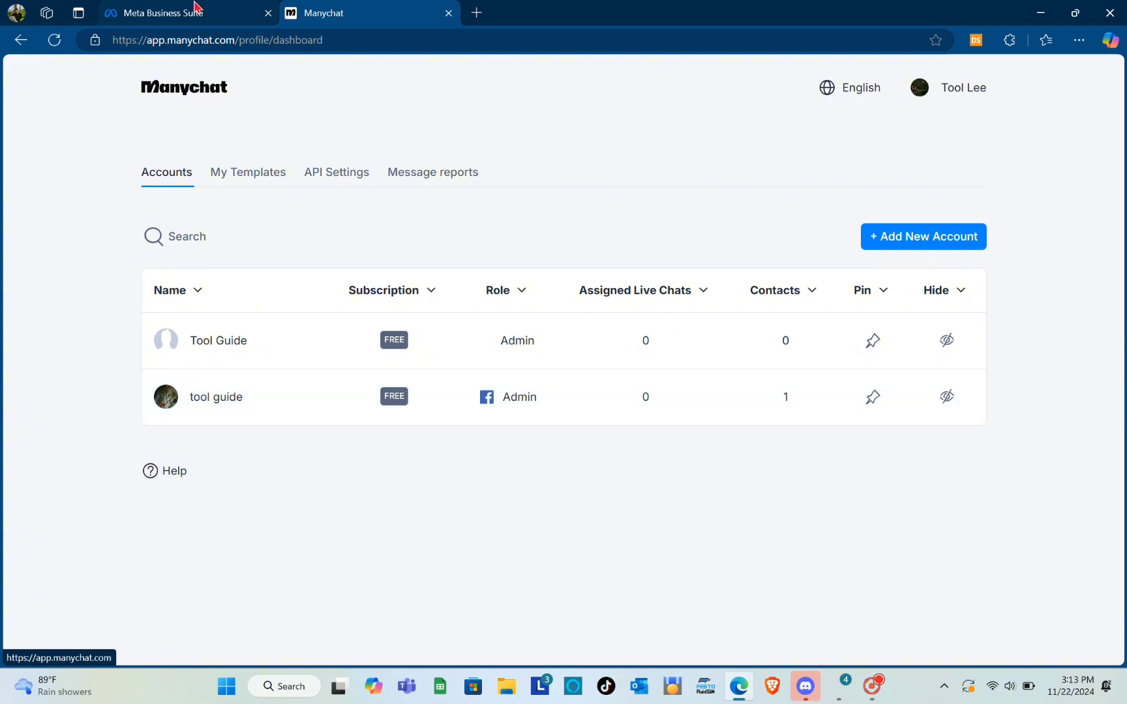
# - Open the dashboard of the Facebook-linked "tool guide" account from the Manychat accounts list
pyautogui.click(196, 12)
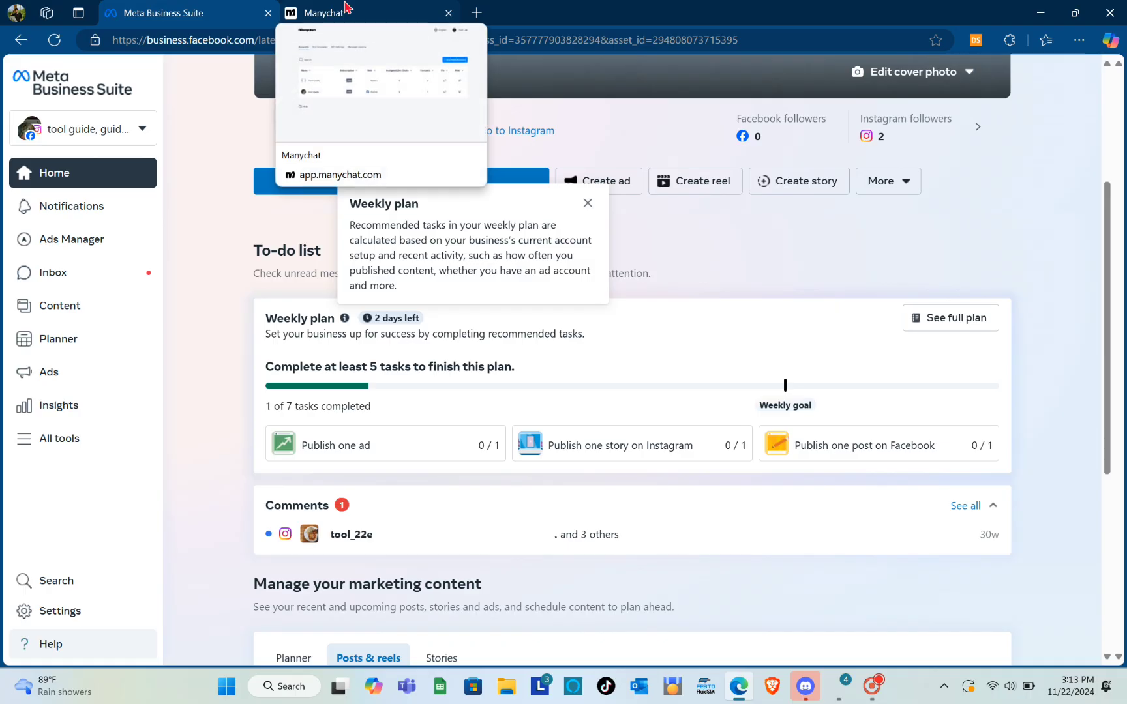
pyautogui.click(362, 0)
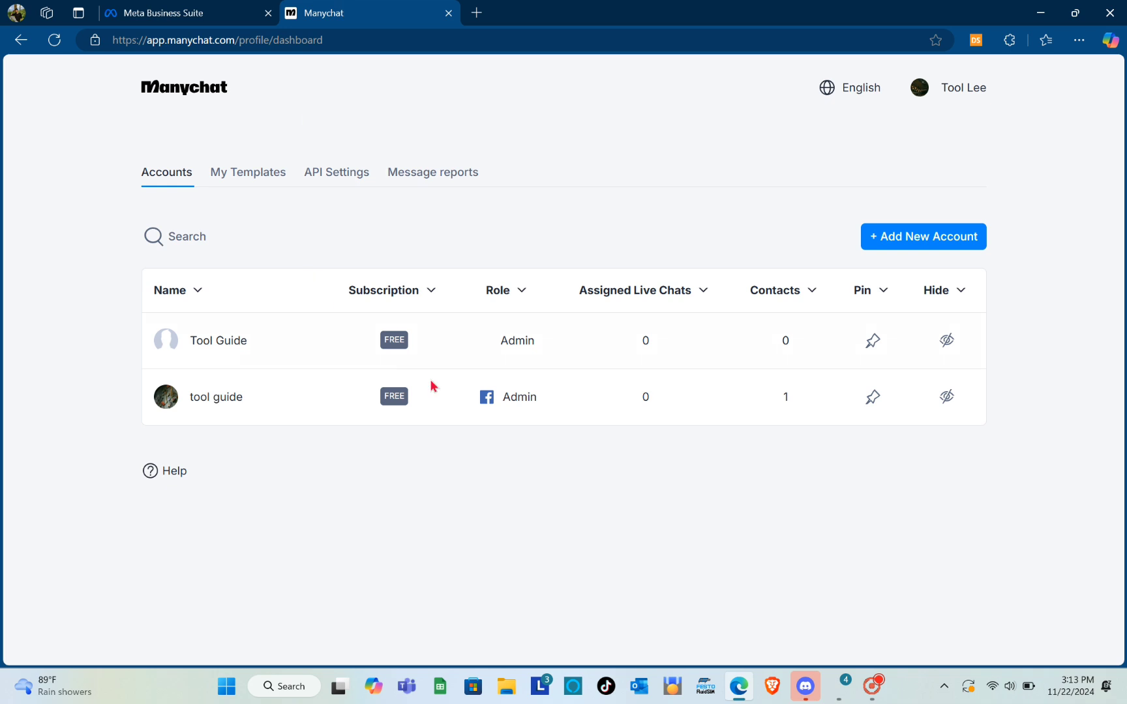
pyautogui.click(279, 401)
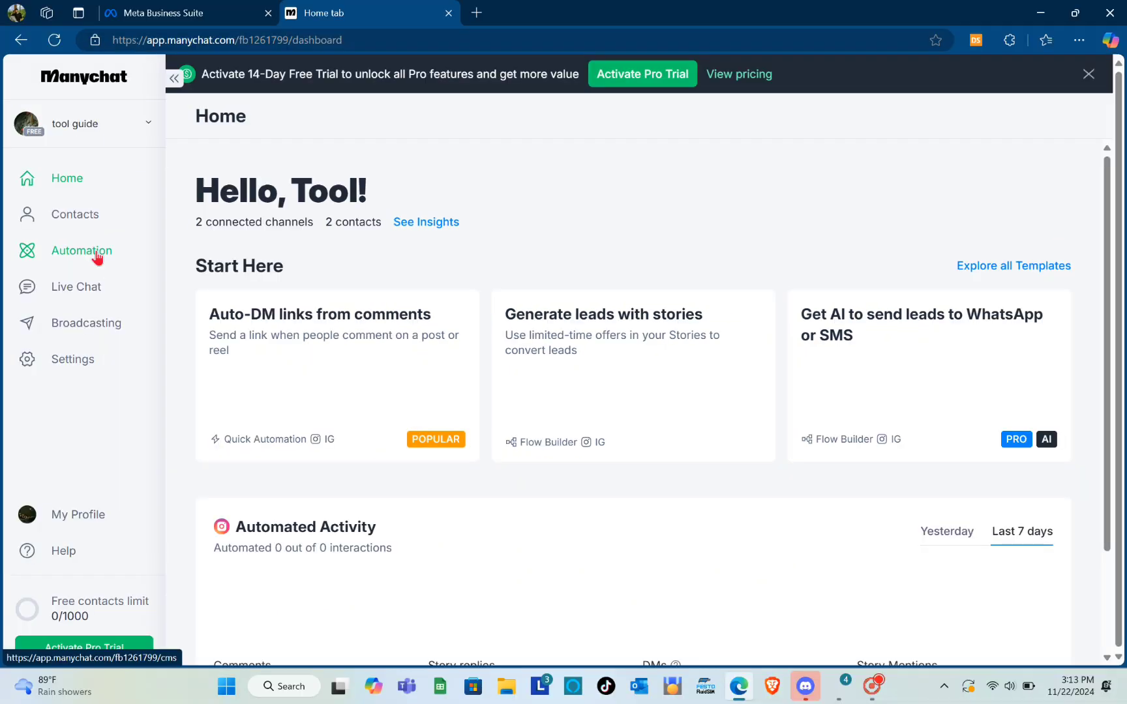
# - Browse the ready-to-go automation templates and start a new automation from scratch instead
pyautogui.click(97, 255)
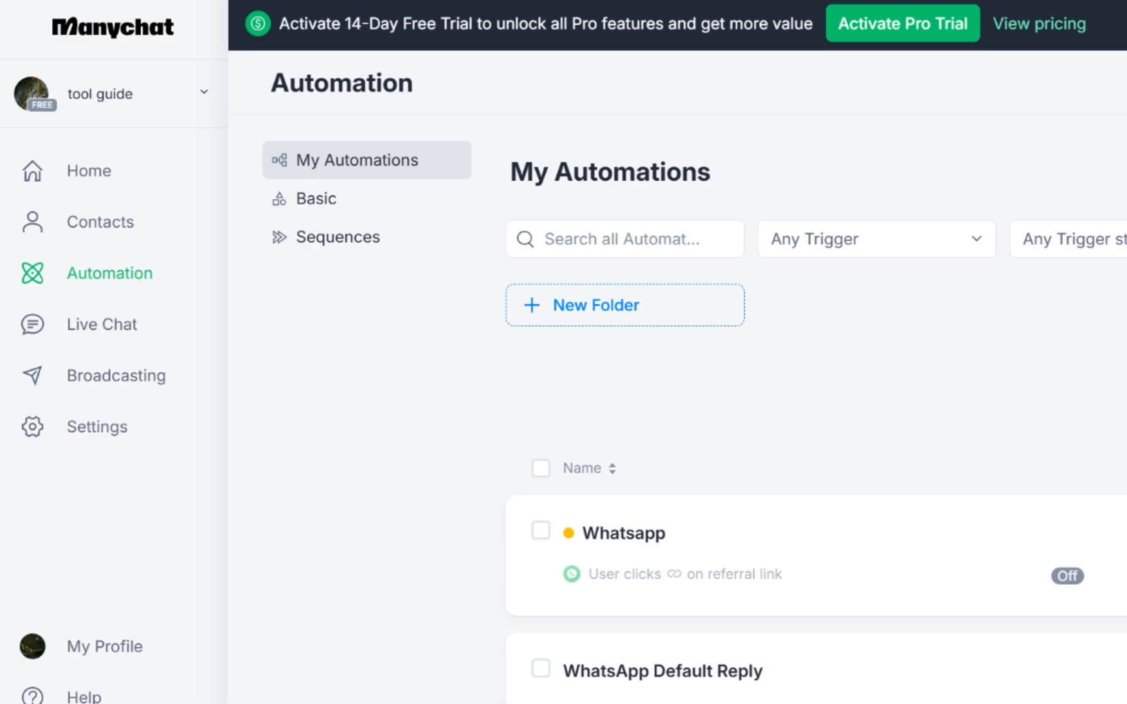
pyautogui.click(976, 188)
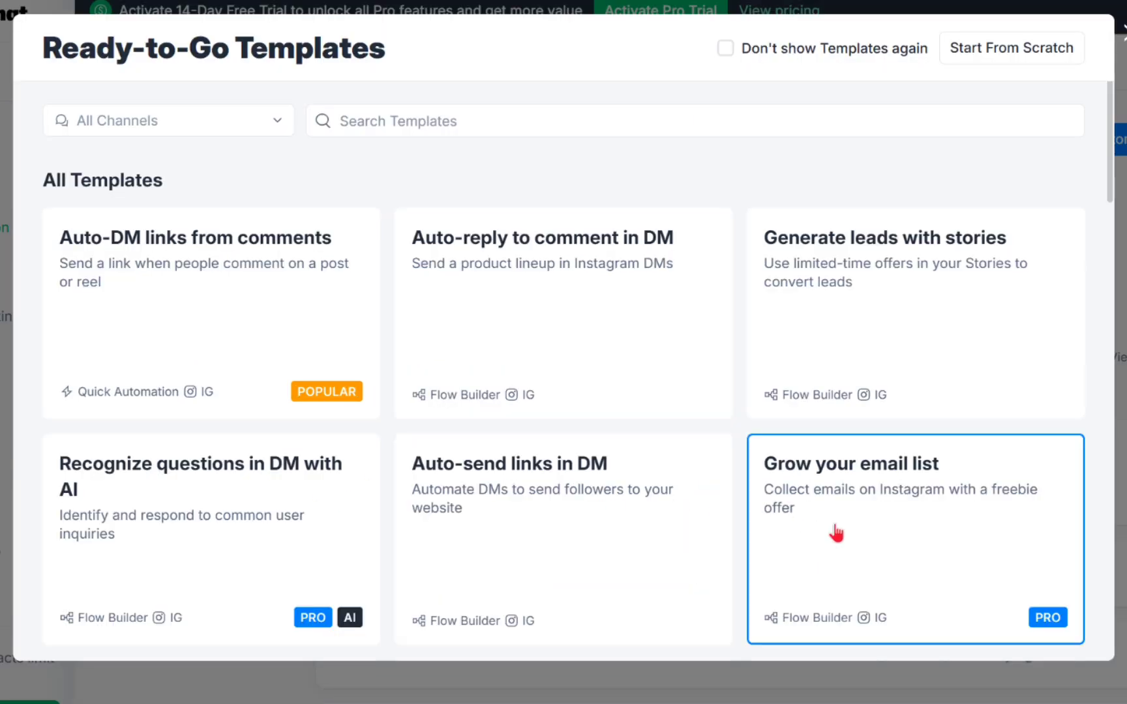
pyautogui.scroll(-4, 836, 534)
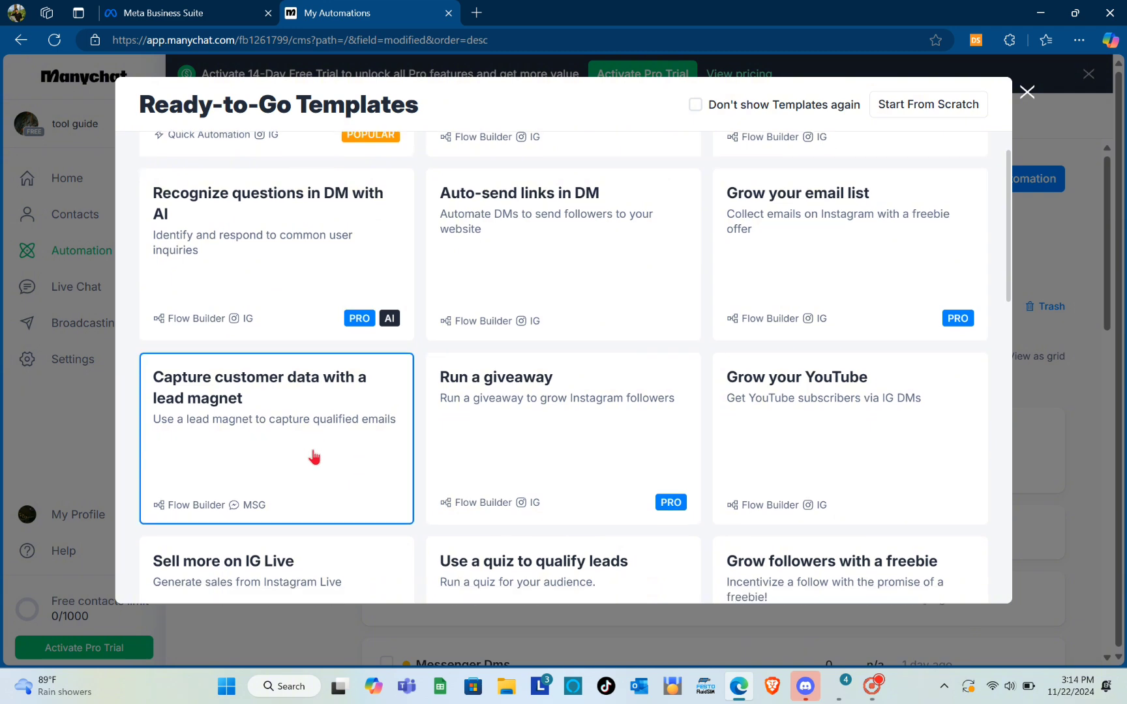
pyautogui.scroll(-1, 314, 456)
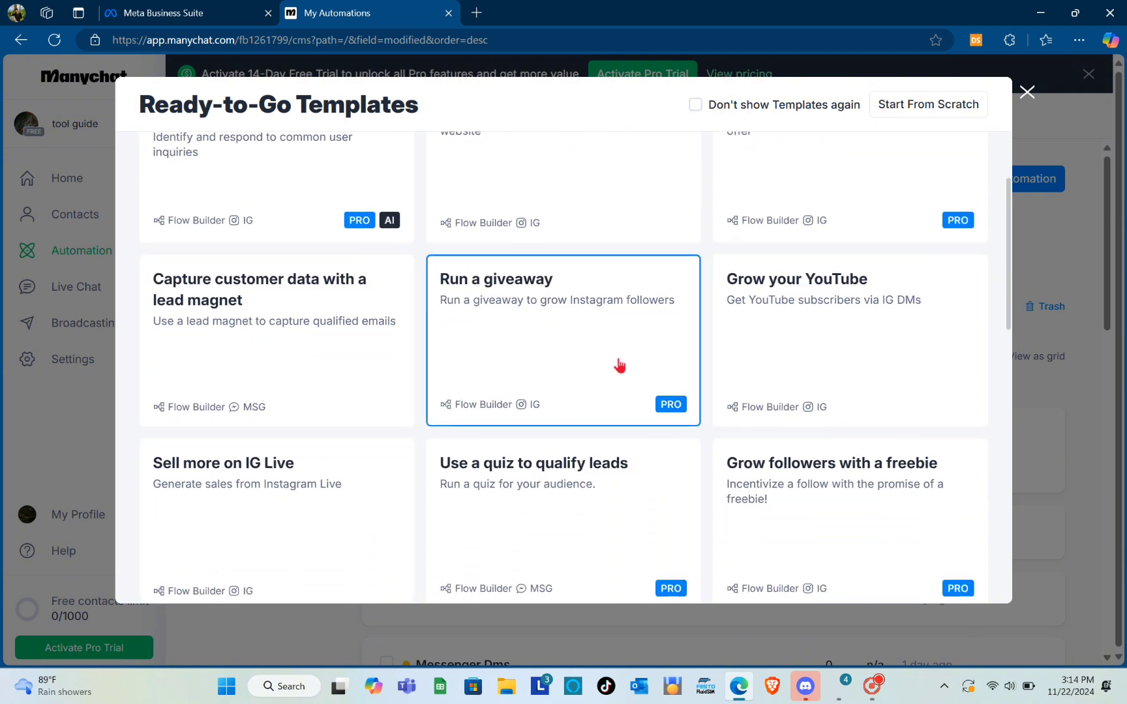
pyautogui.scroll(-2, 773, 392)
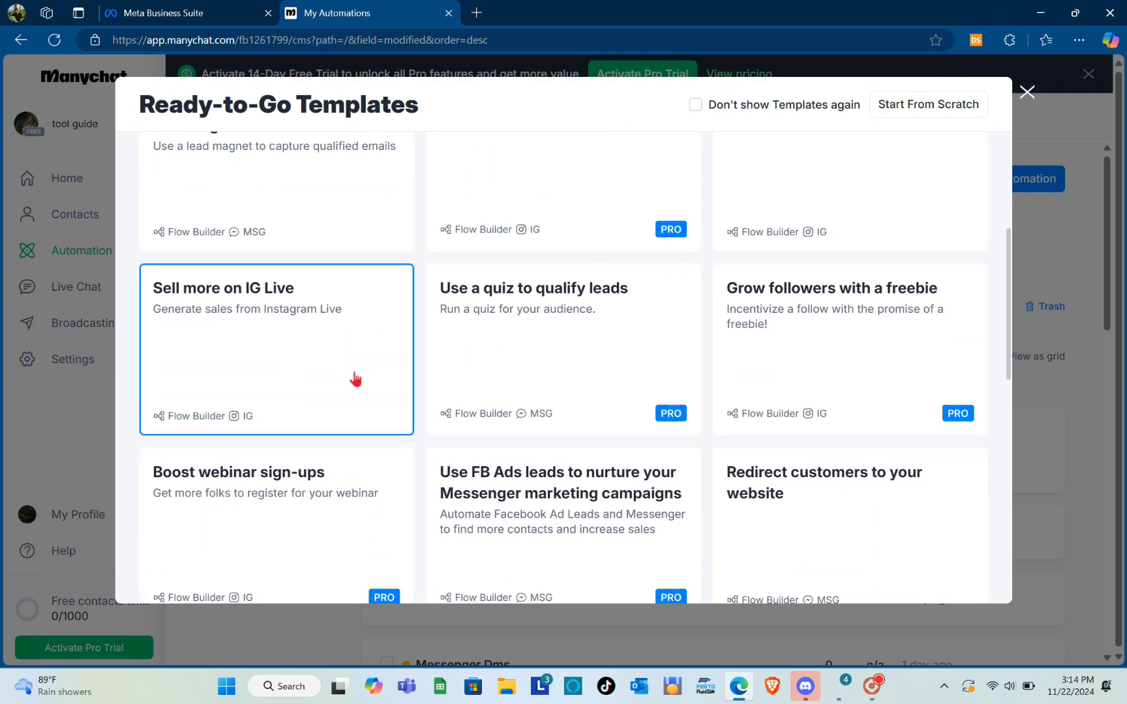
pyautogui.scroll(10, 478, 393)
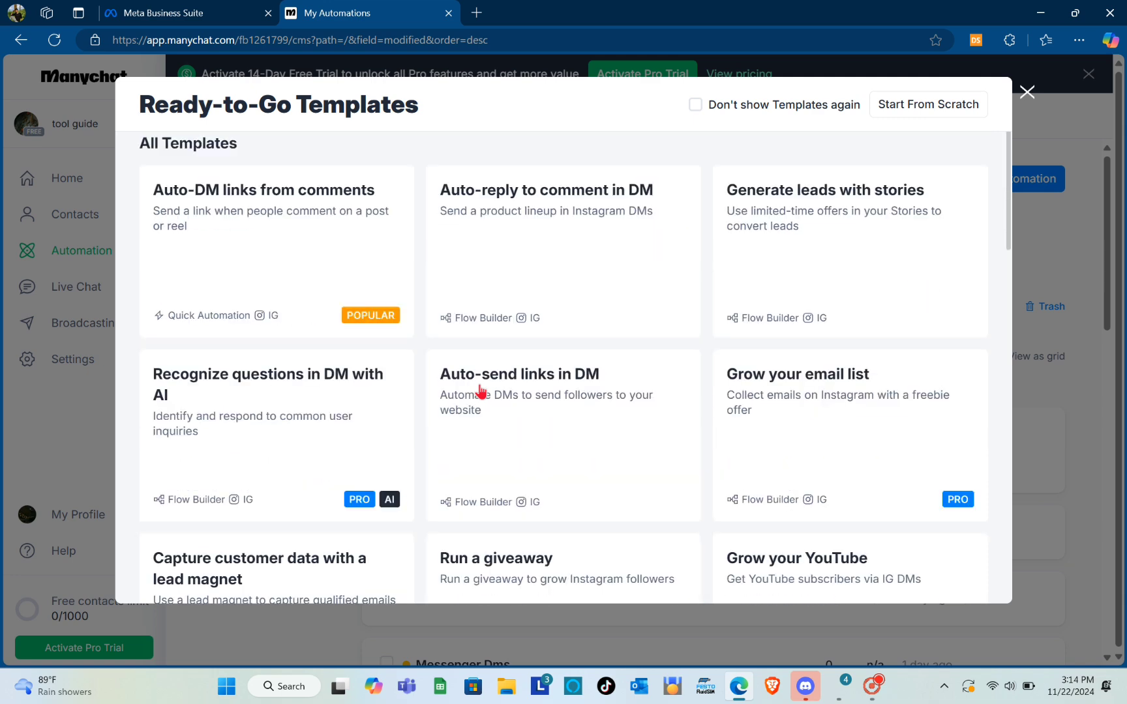
pyautogui.click(916, 108)
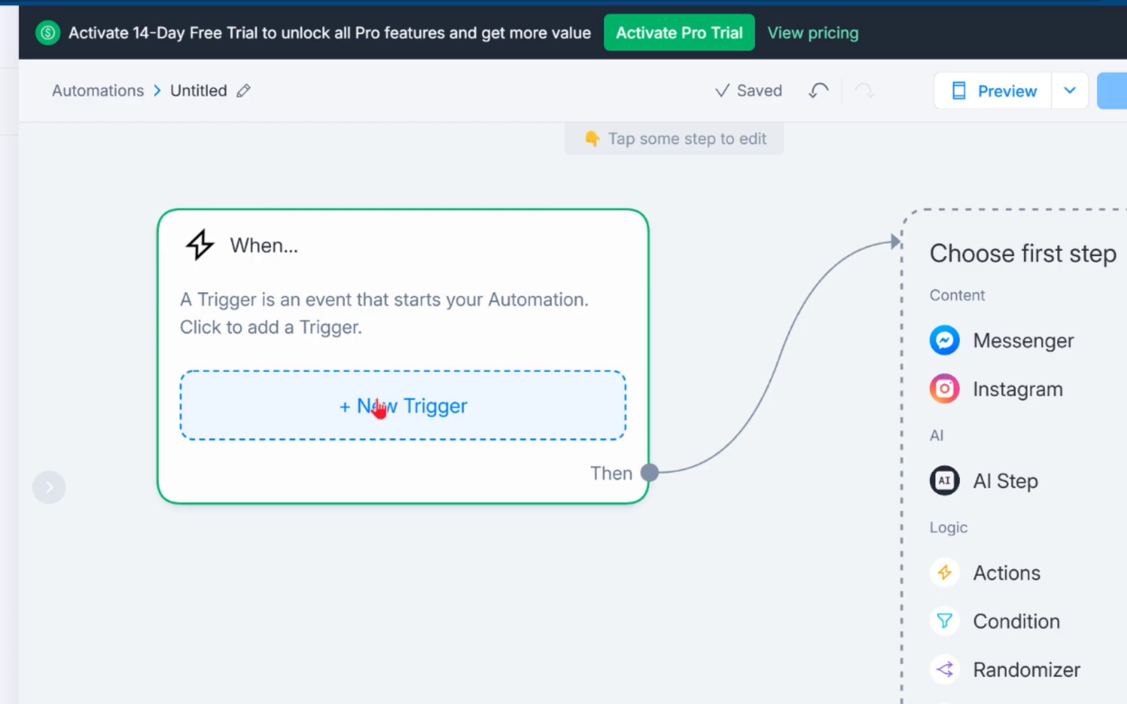
# - Add a Messenger trigger for when a user sends a message, set to detect specific words in the message
pyautogui.click(404, 416)
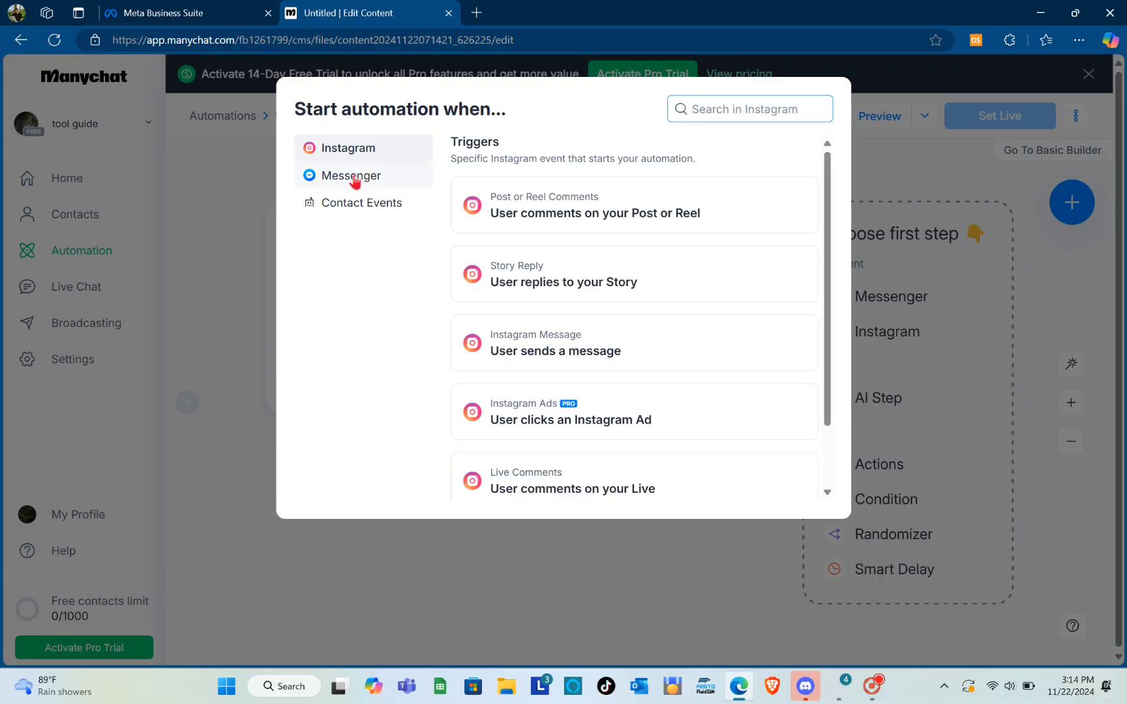
pyautogui.click(353, 177)
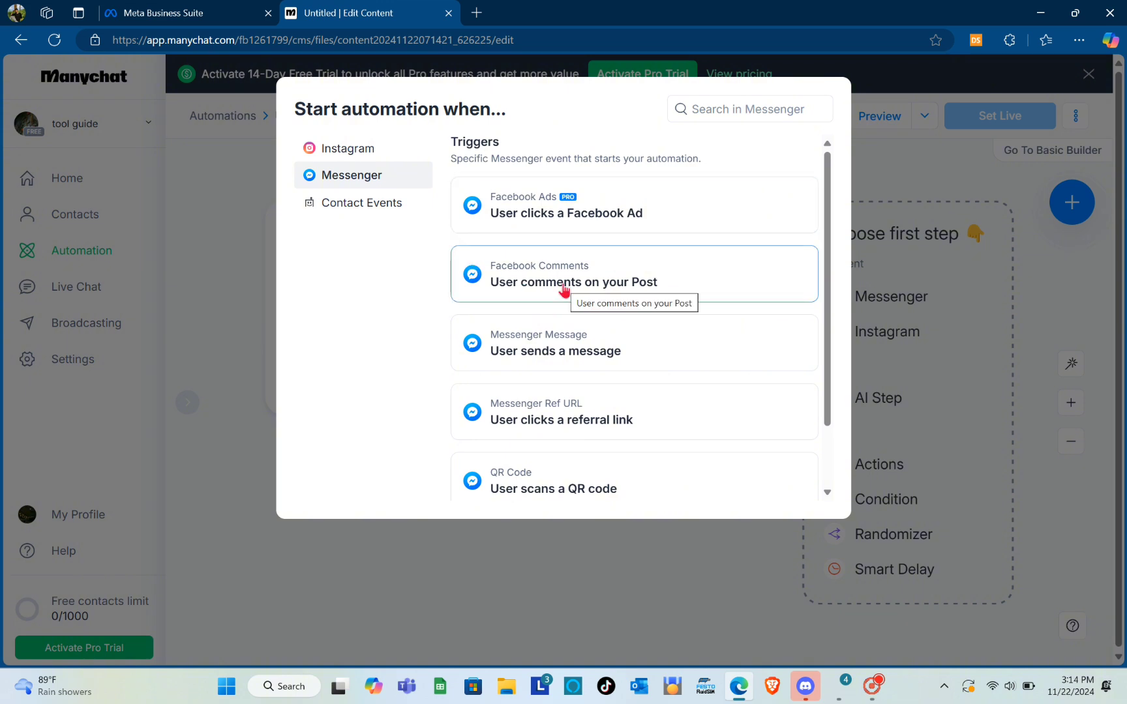
pyautogui.click(558, 354)
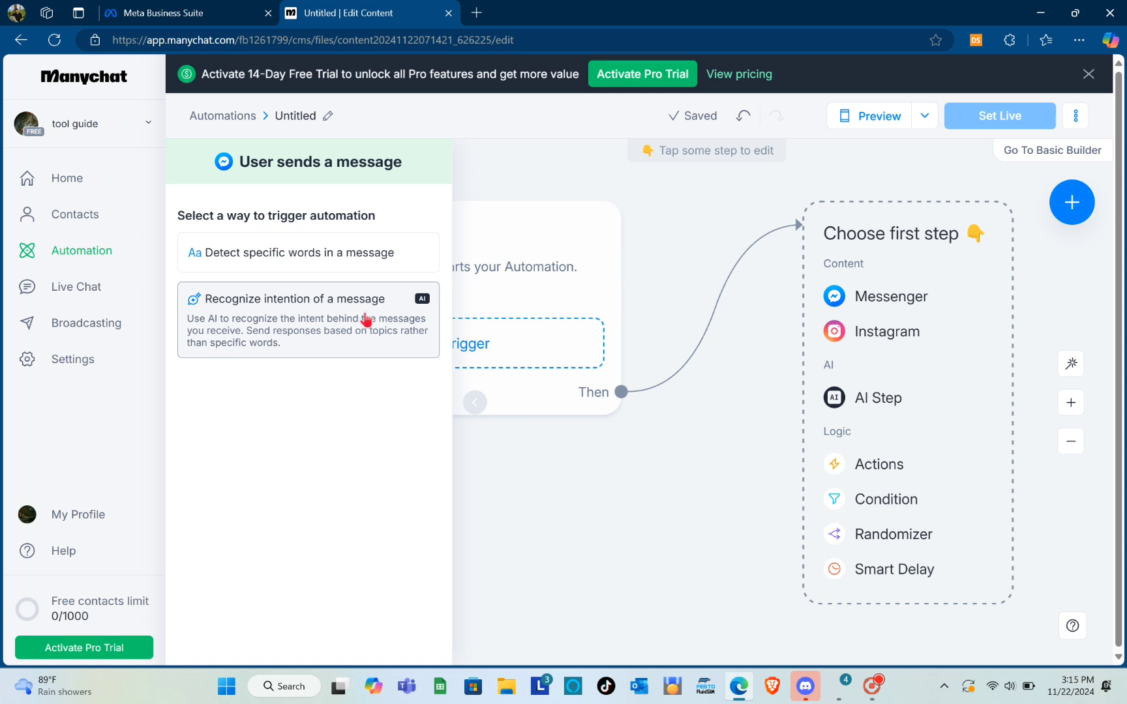
pyautogui.click(268, 258)
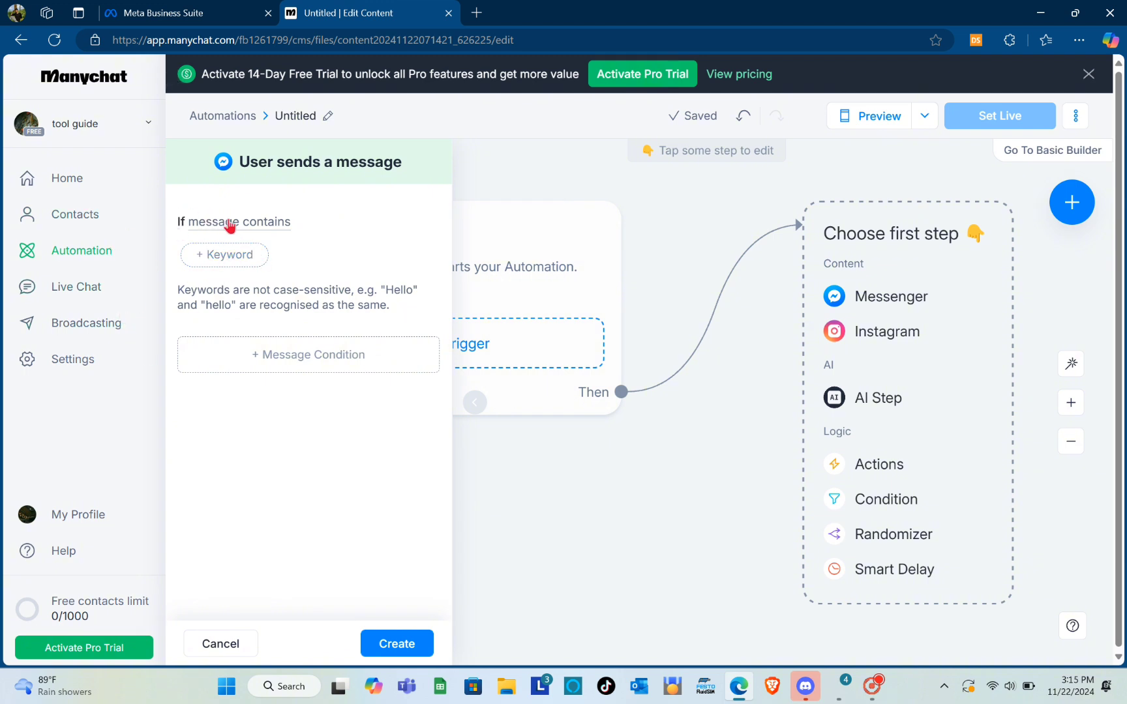
# - Add "hi" and "hellogood day" as keywords that the message must contain
pyautogui.click(213, 258)
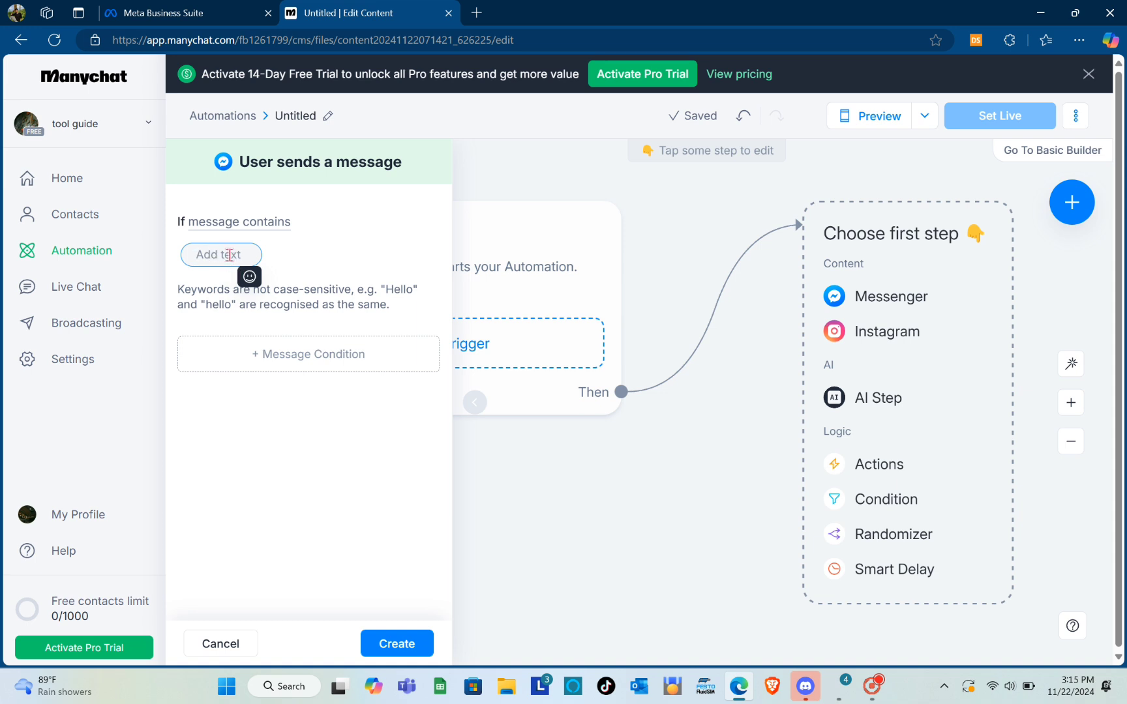
pyautogui.write('hi')
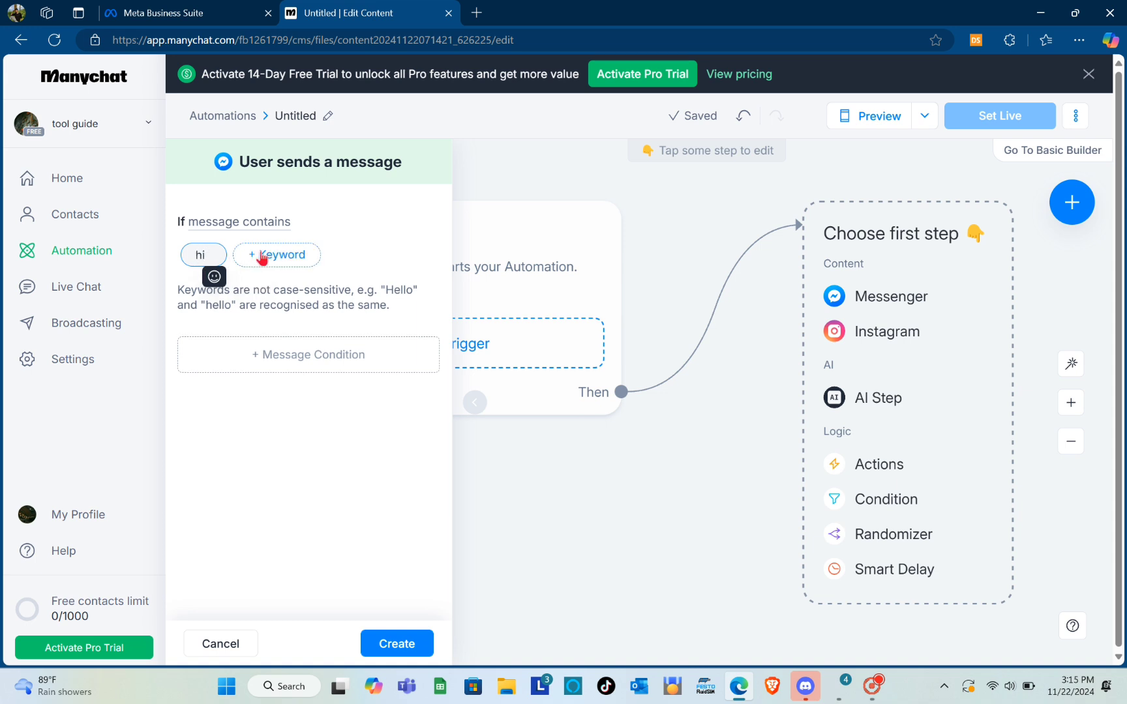
pyautogui.click(261, 254)
pyautogui.write('he')
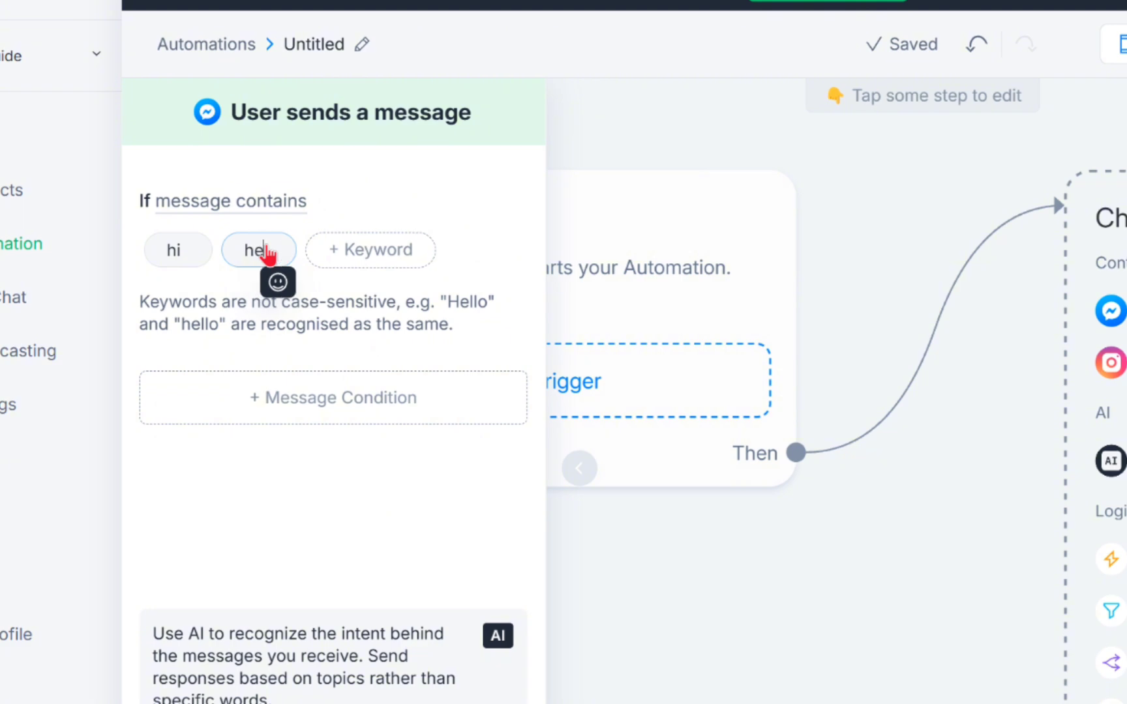
pyautogui.write('llogoo')
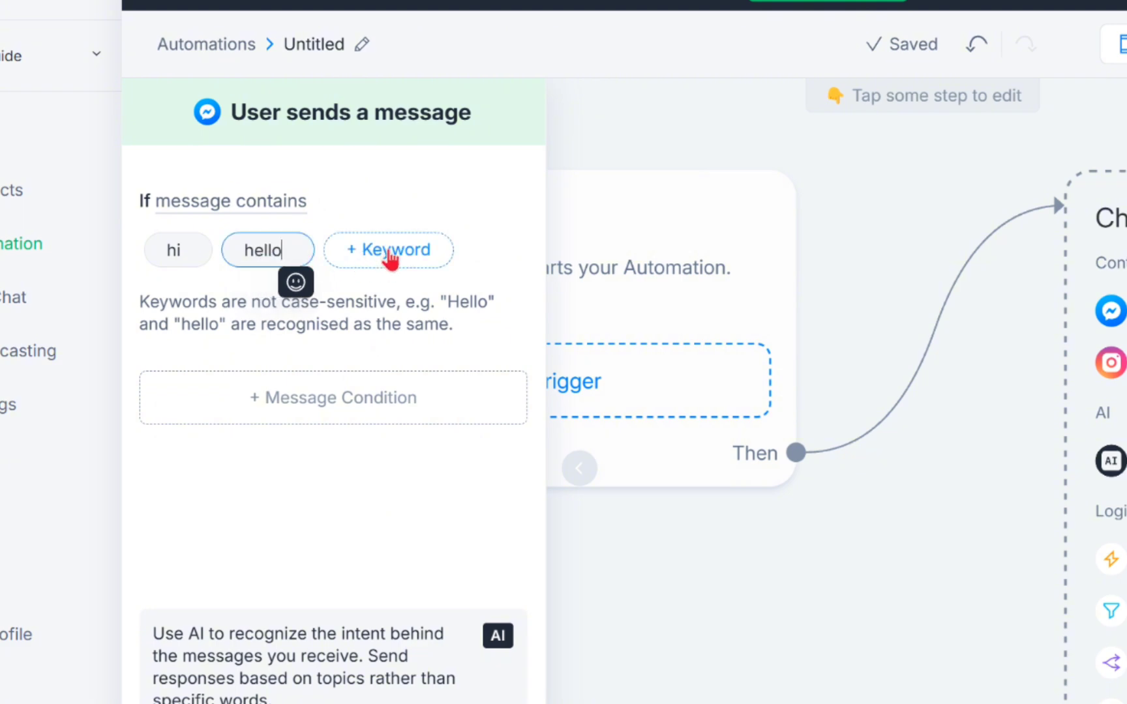
pyautogui.write('d day')
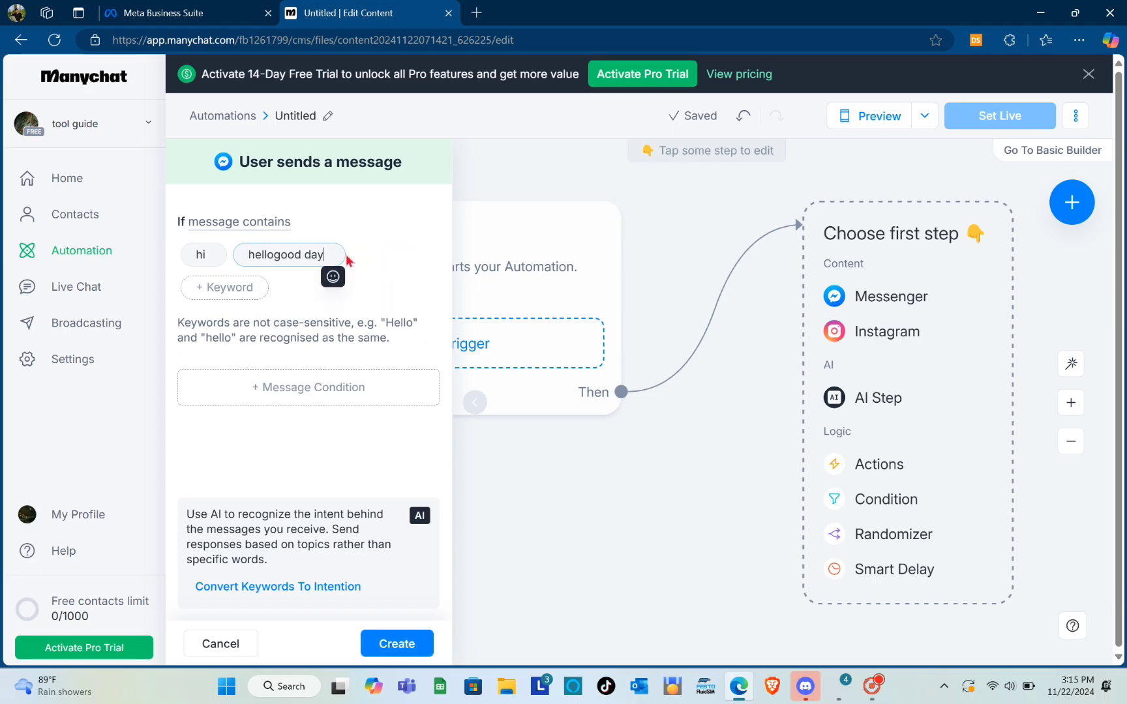
# - Add four more trigger keywords: "interested", "how?", "." and "?"
pyautogui.click(249, 285)
pyautogui.write('in')
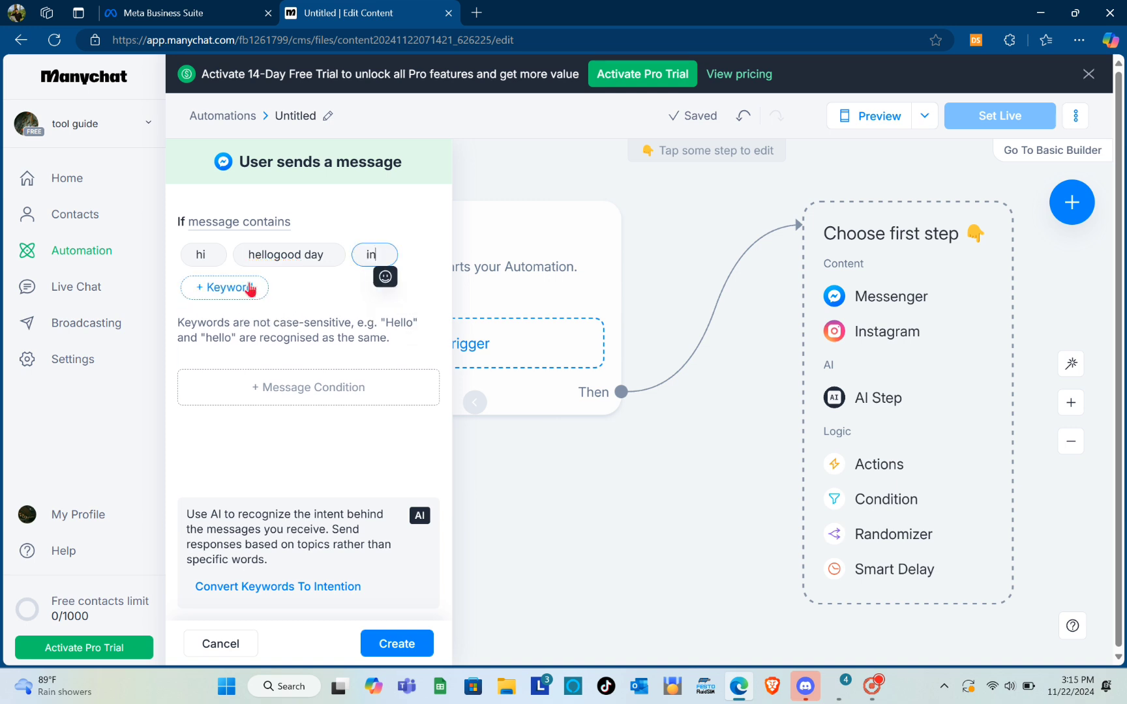
pyautogui.write('terested')
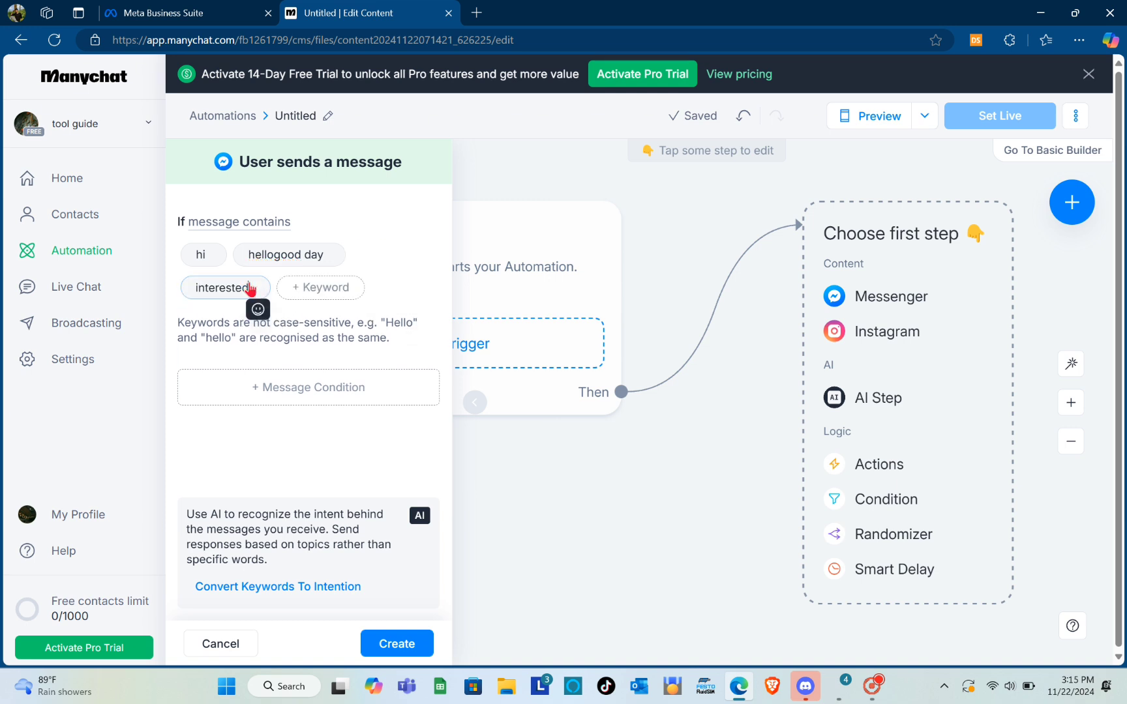
pyautogui.click(309, 289)
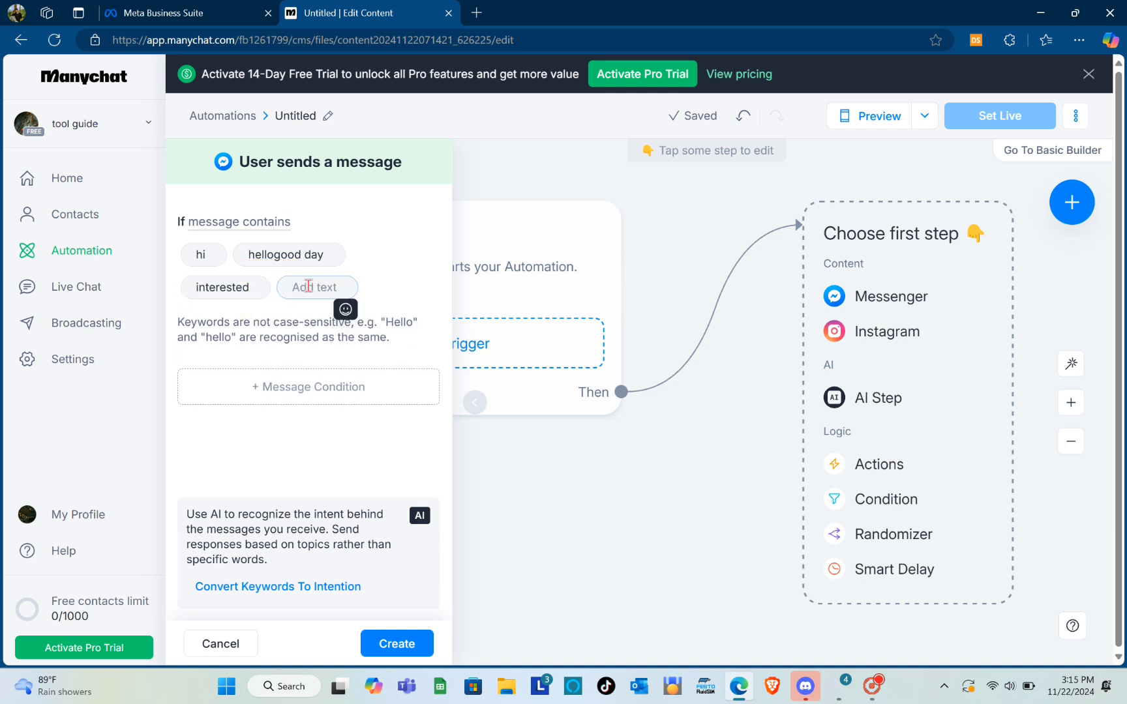
pyautogui.write('how')
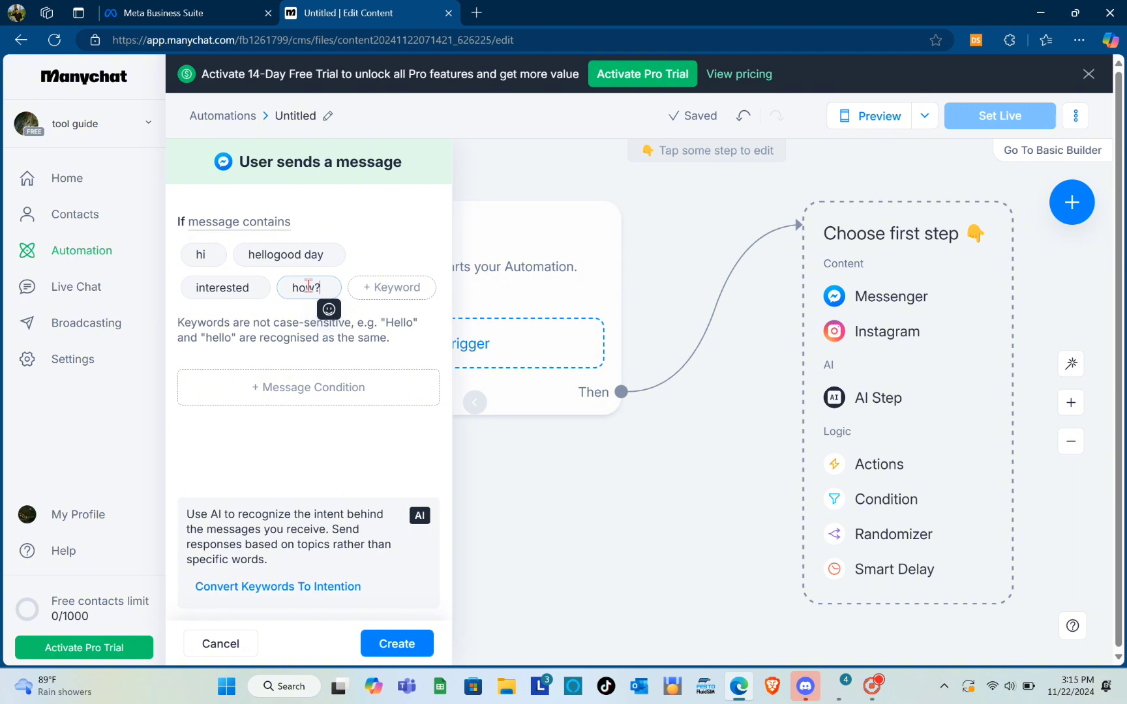
pyautogui.write('?')
pyautogui.click(385, 289)
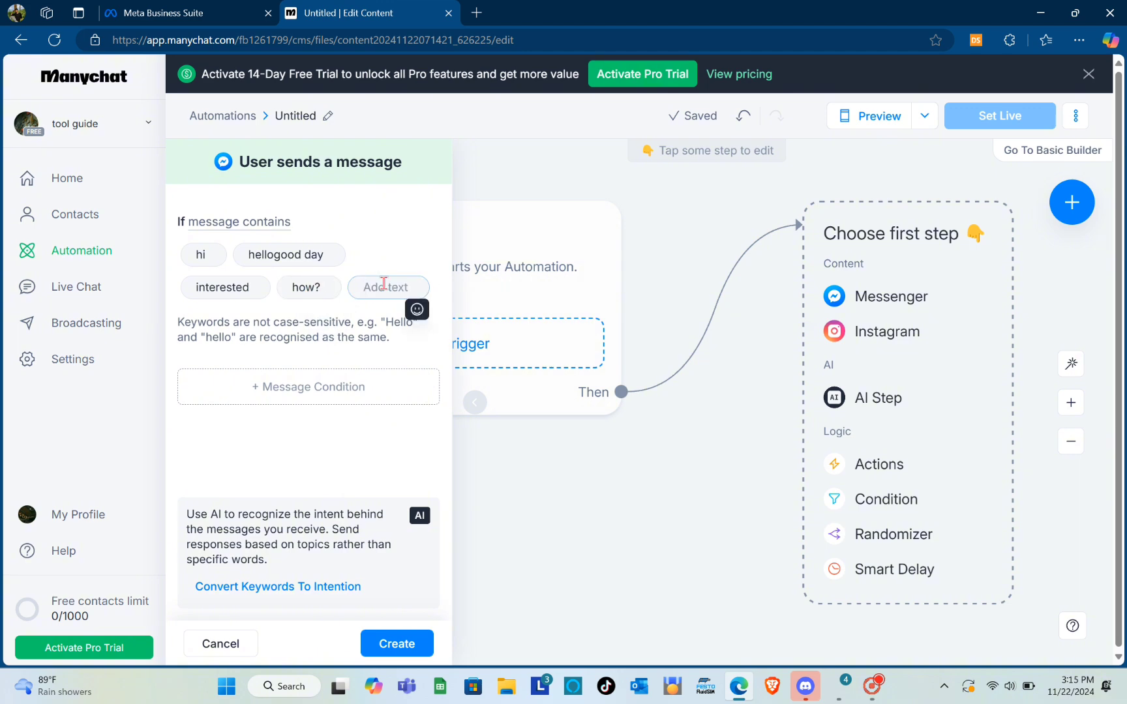
pyautogui.write('I')
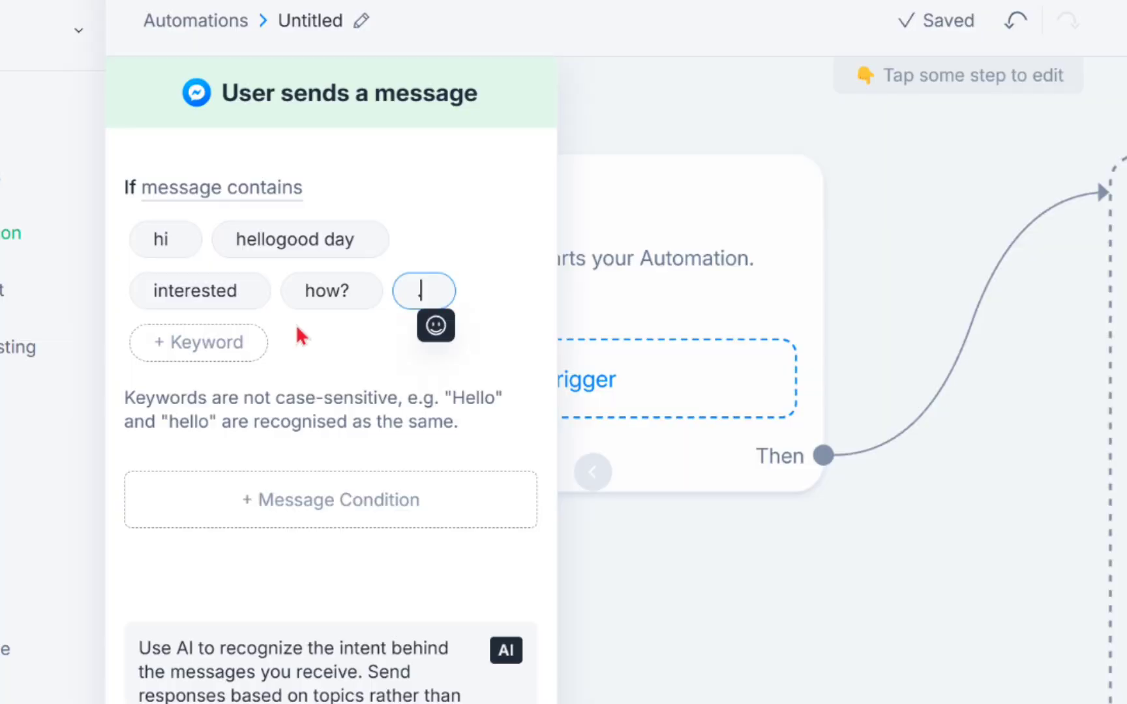
pyautogui.click(232, 322)
pyautogui.write('?')
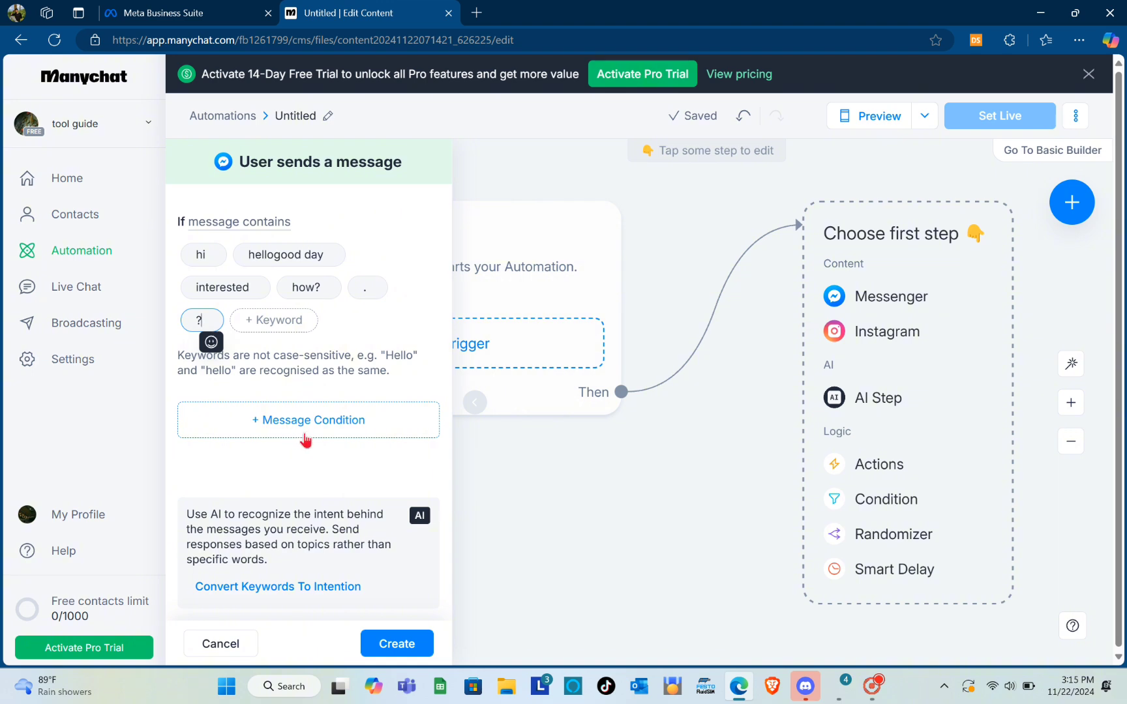
# - Create the Messenger trigger with the entered keywords and close its settings
pyautogui.click(384, 645)
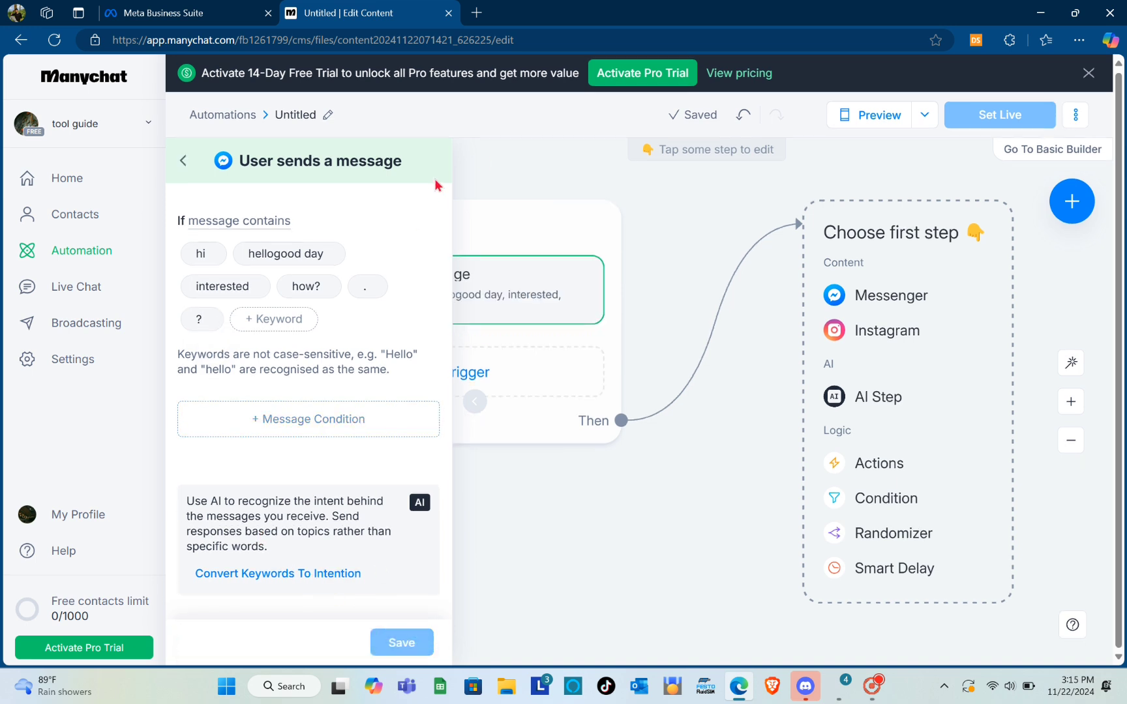
pyautogui.click(511, 176)
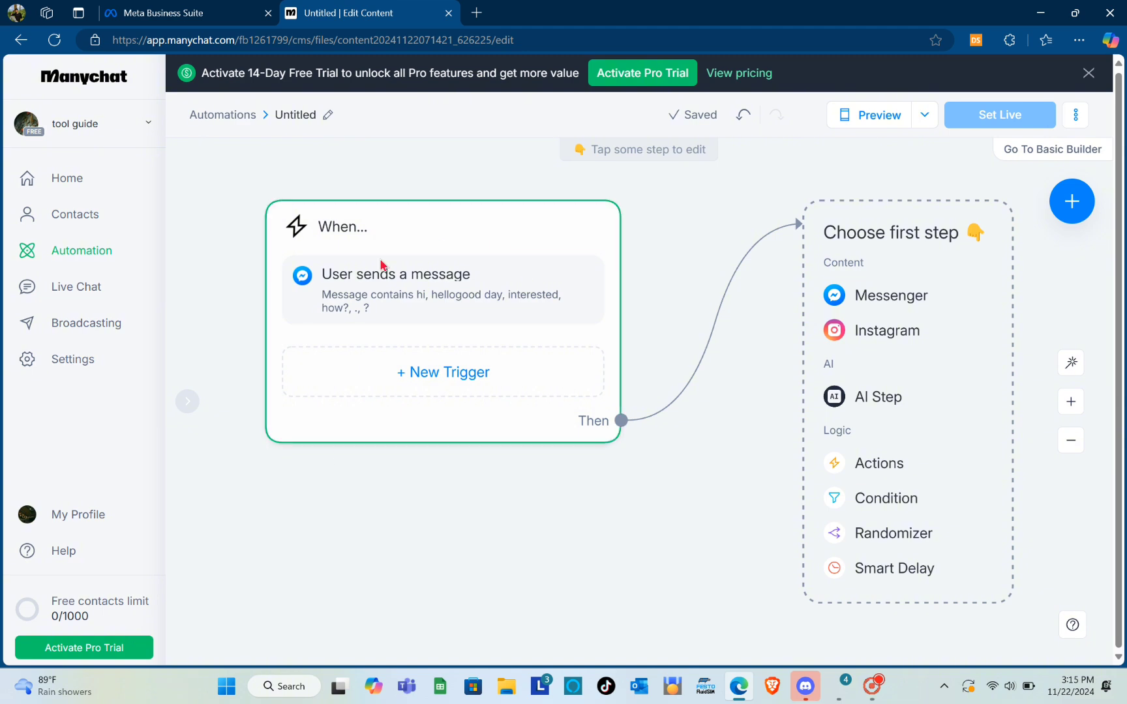
pyautogui.scroll(3, 365, 306)
pyautogui.scroll(-5, 366, 306)
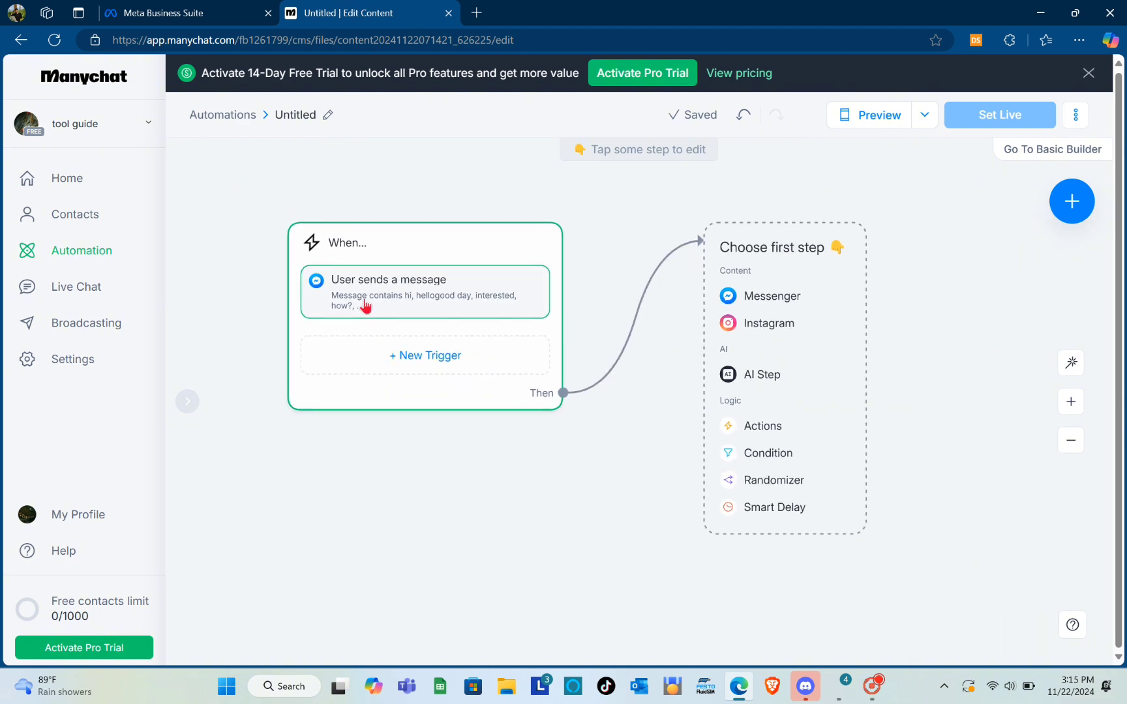
# - Add a Messenger message as the automation's first step after the trigger
pyautogui.hscroll(5, 363, 308)
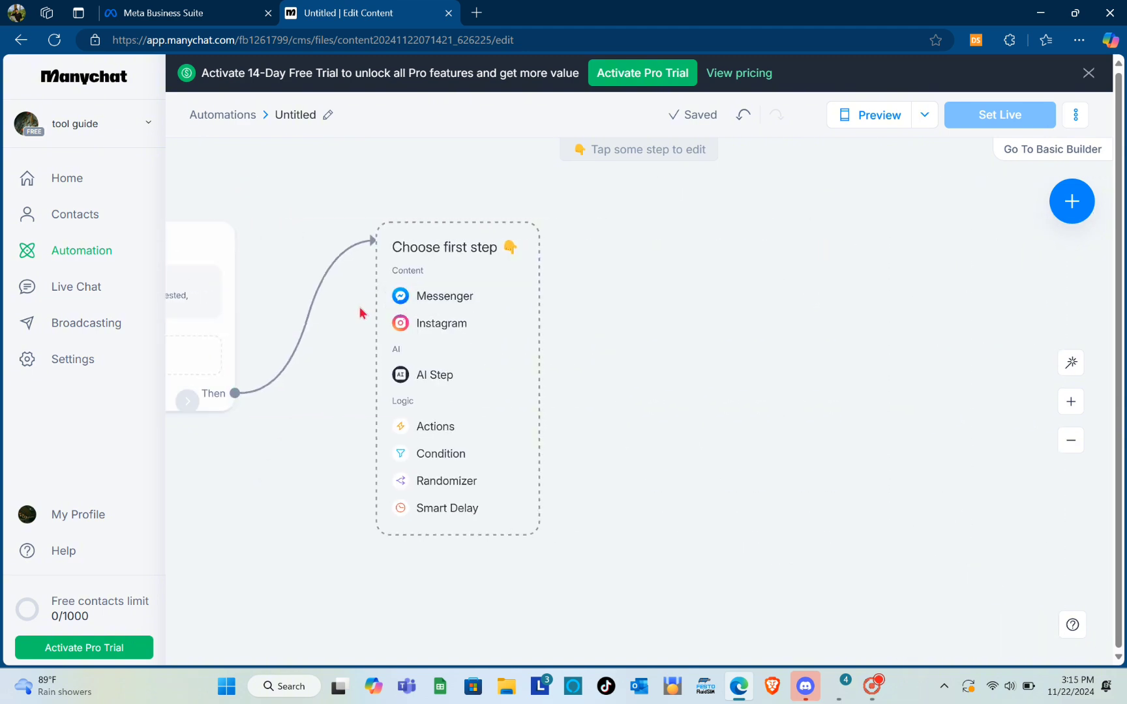
pyautogui.hscroll(-2, 353, 314)
pyautogui.scroll(3, 352, 316)
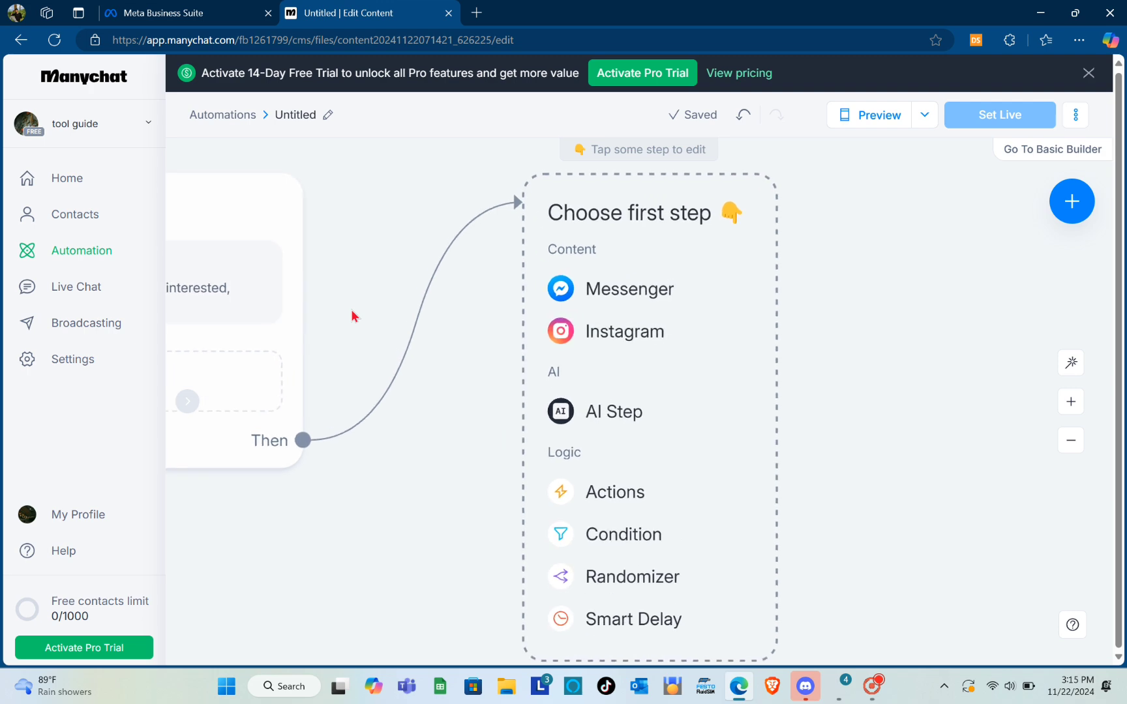
pyautogui.hscroll(2, 352, 282)
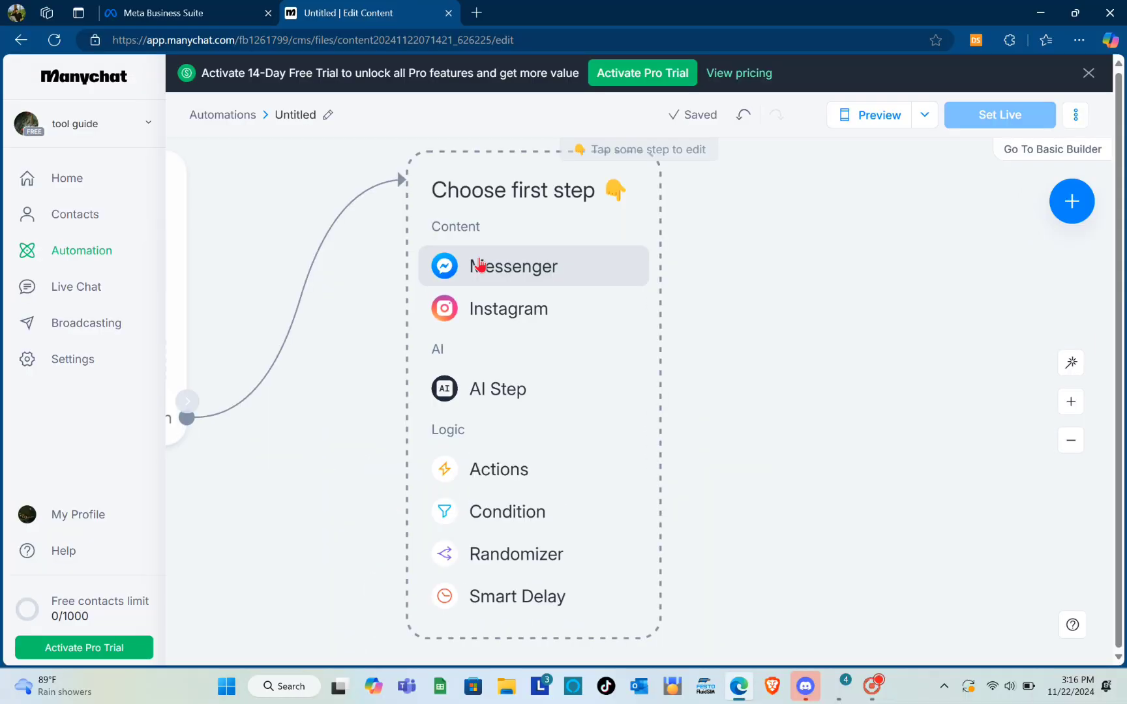
pyautogui.click(479, 265)
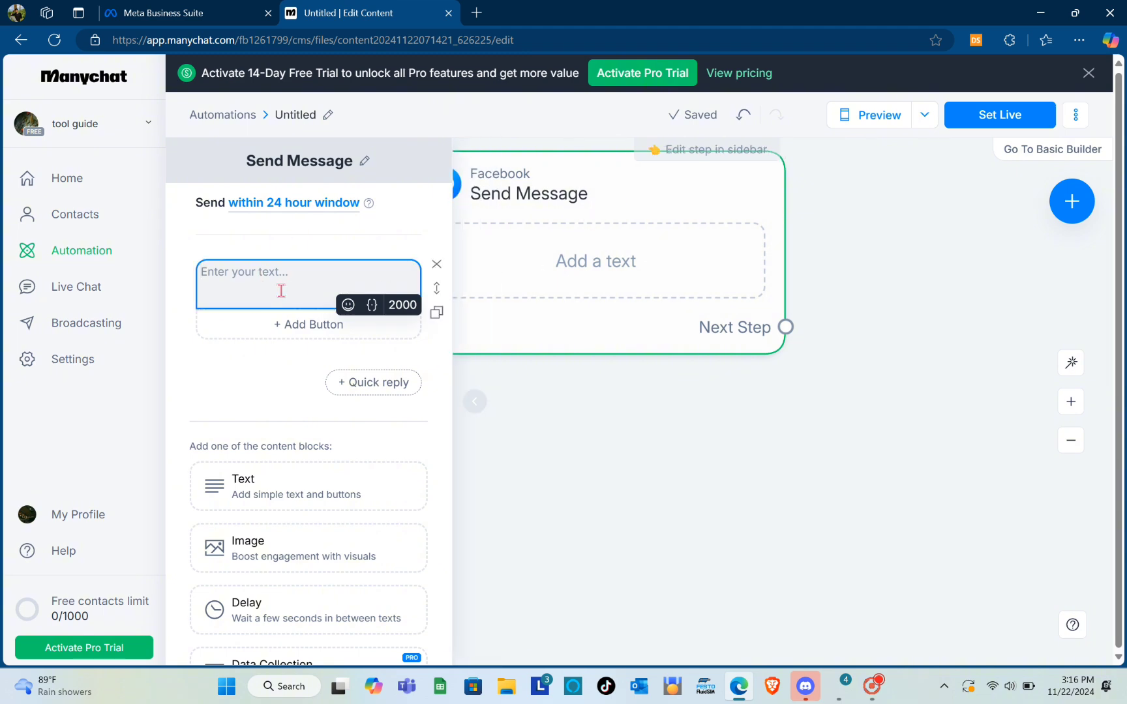
# - Begin the message text with the greeting "Good day! How are you?"
pyautogui.press('capslock')
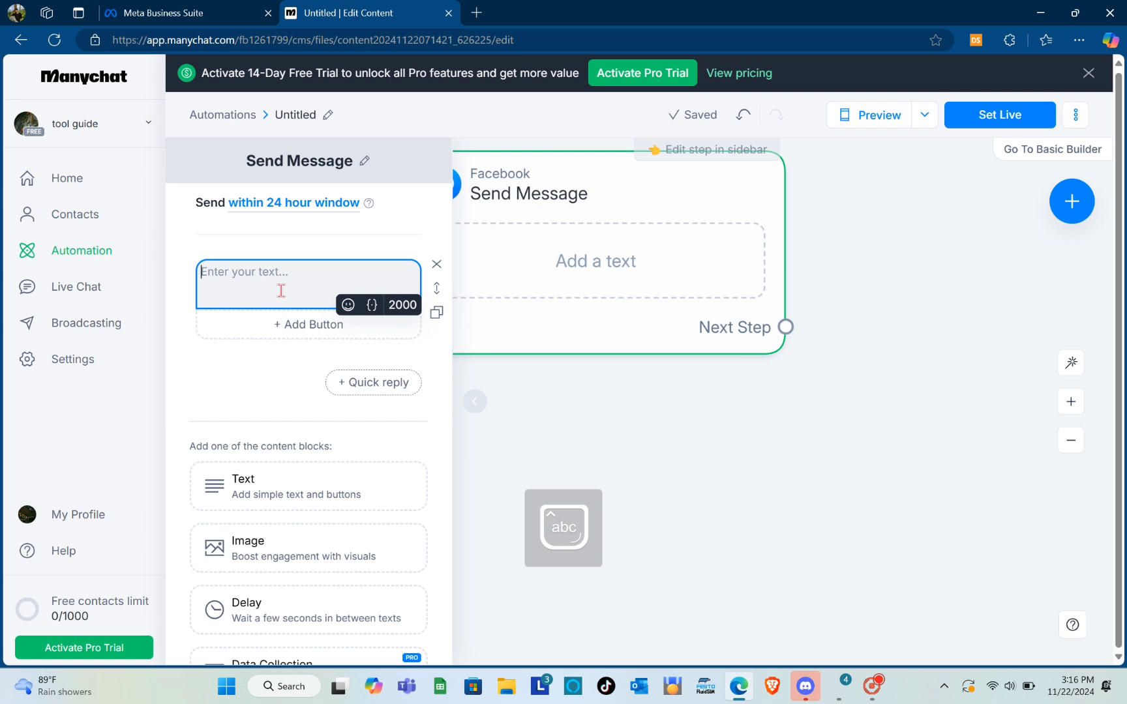
pyautogui.write('G')
pyautogui.press('capslock')
pyautogui.write('ood')
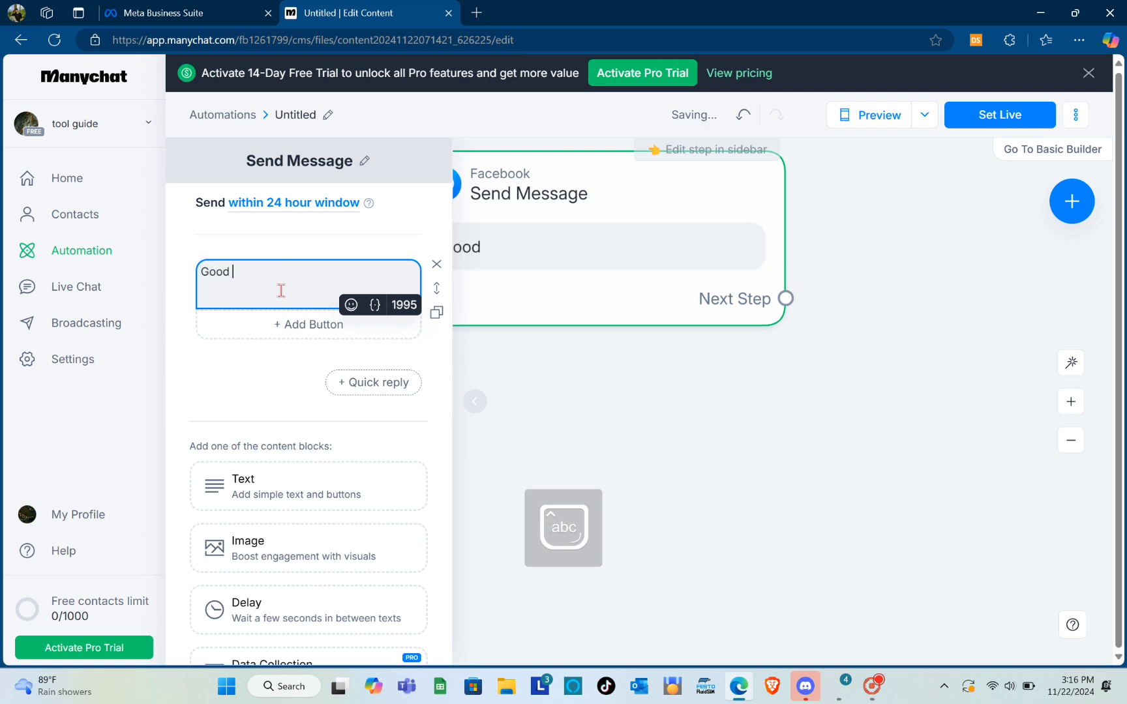
pyautogui.write(' day')
pyautogui.write('!')
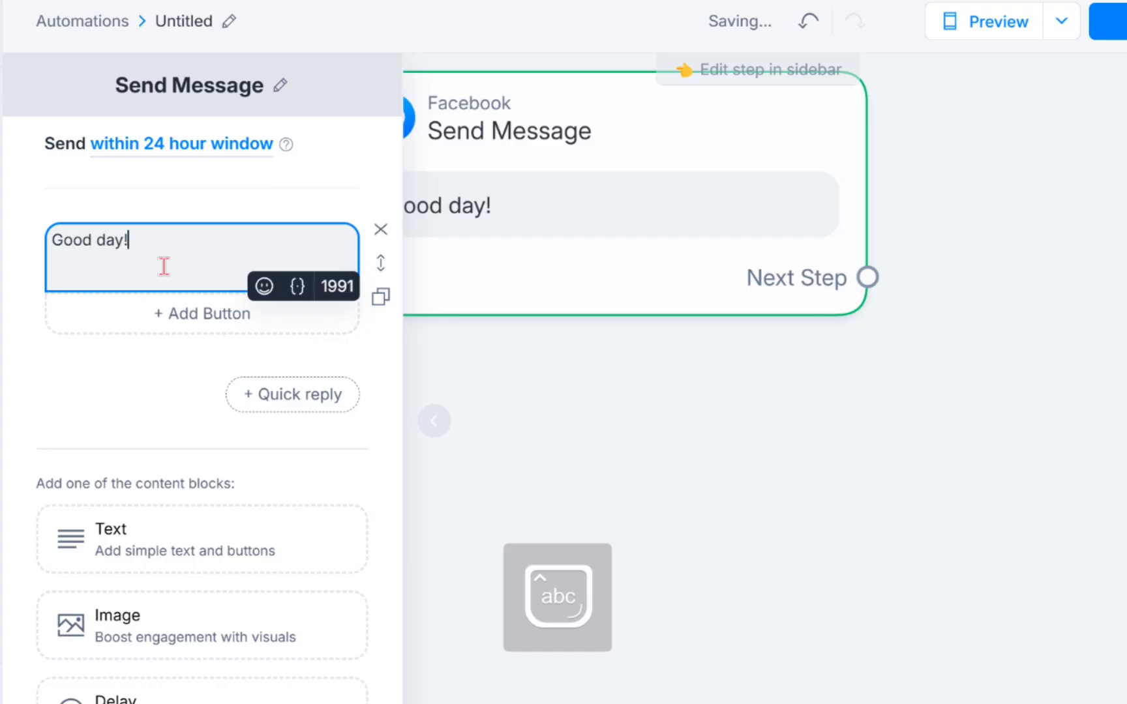
pyautogui.write(' How are y')
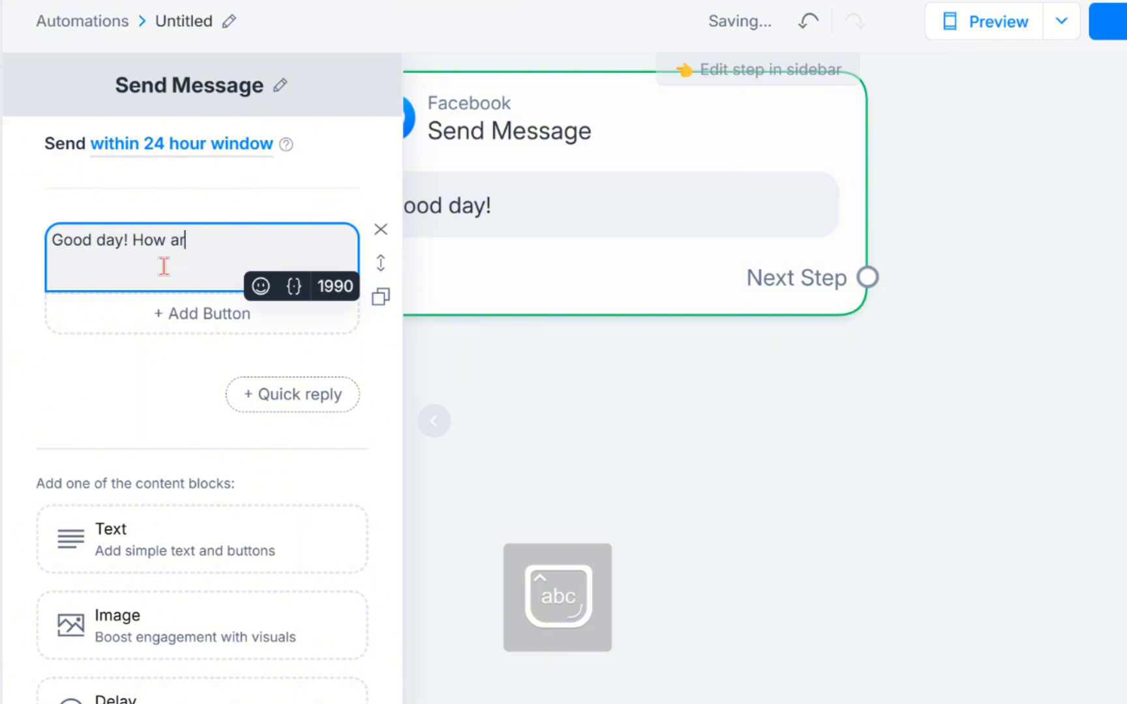
pyautogui.write('ou')
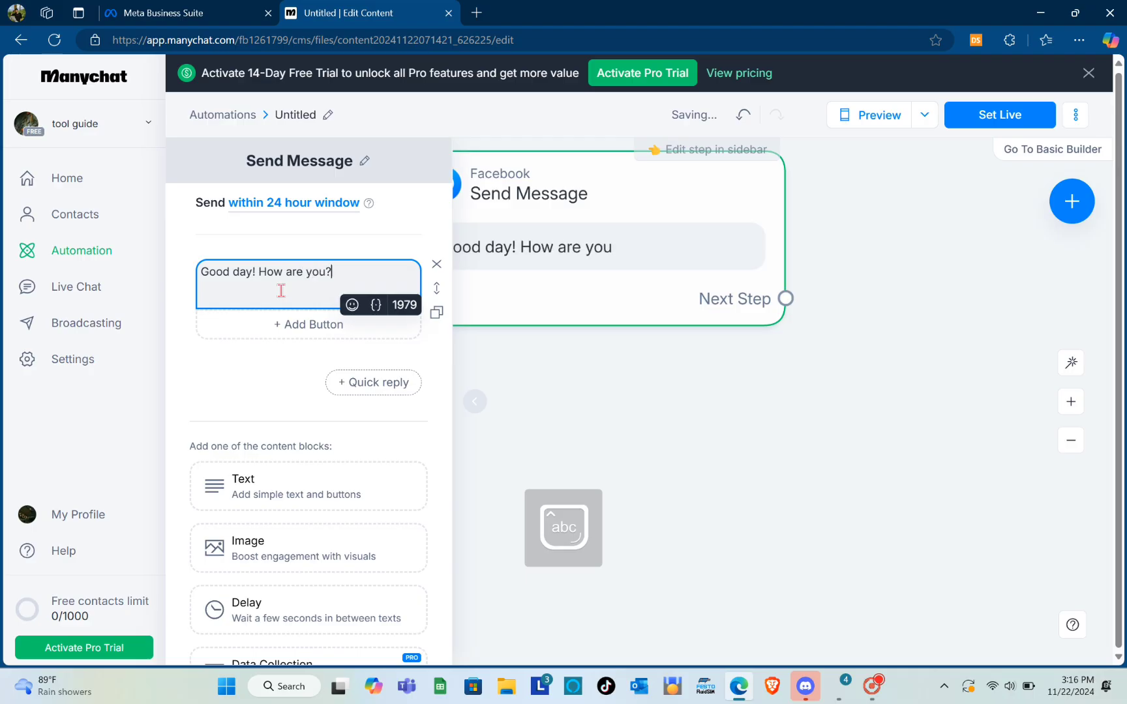
pyautogui.write('?')
pyautogui.press('capslock')
pyautogui.write('W')
pyautogui.press('capslock')
pyautogui.write('ea r')
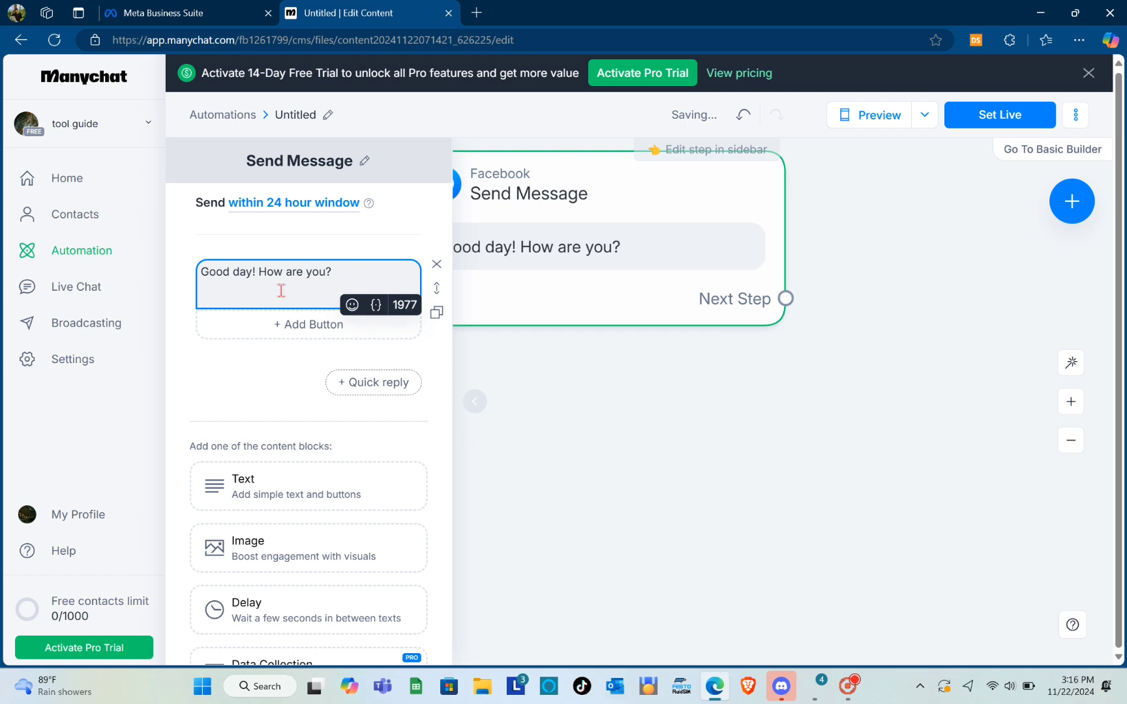
# - Continue the message with "Congratulations for being the first user to contact us."
pyautogui.write('Co')
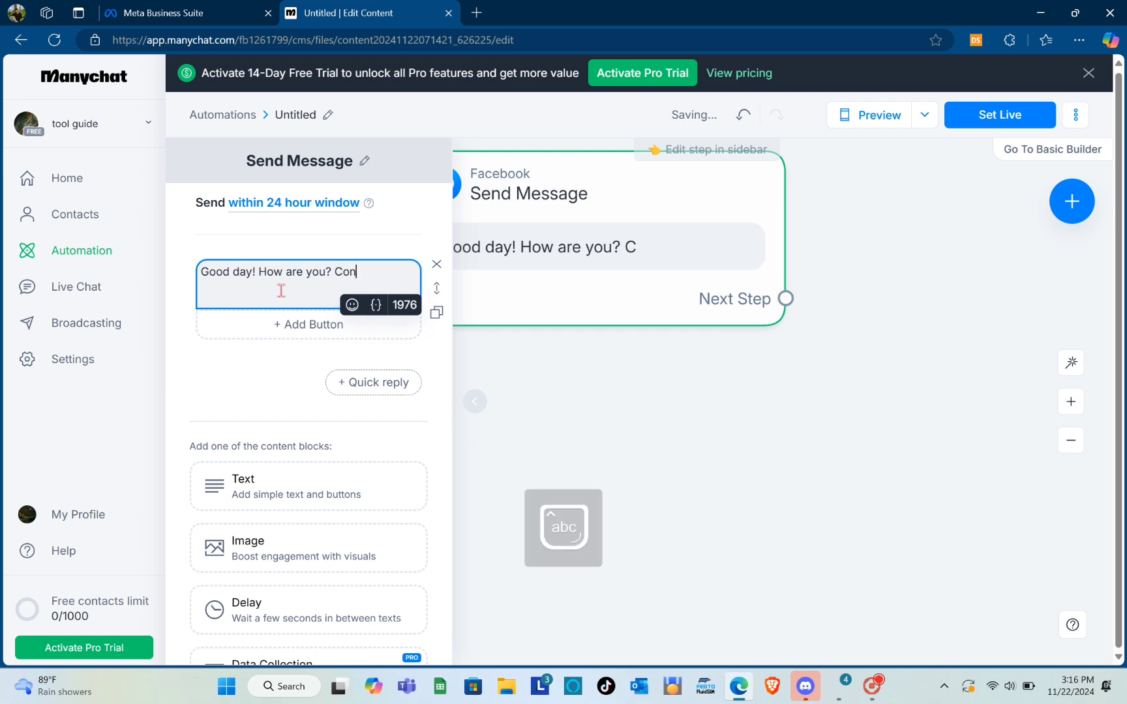
pyautogui.write('ngratulat')
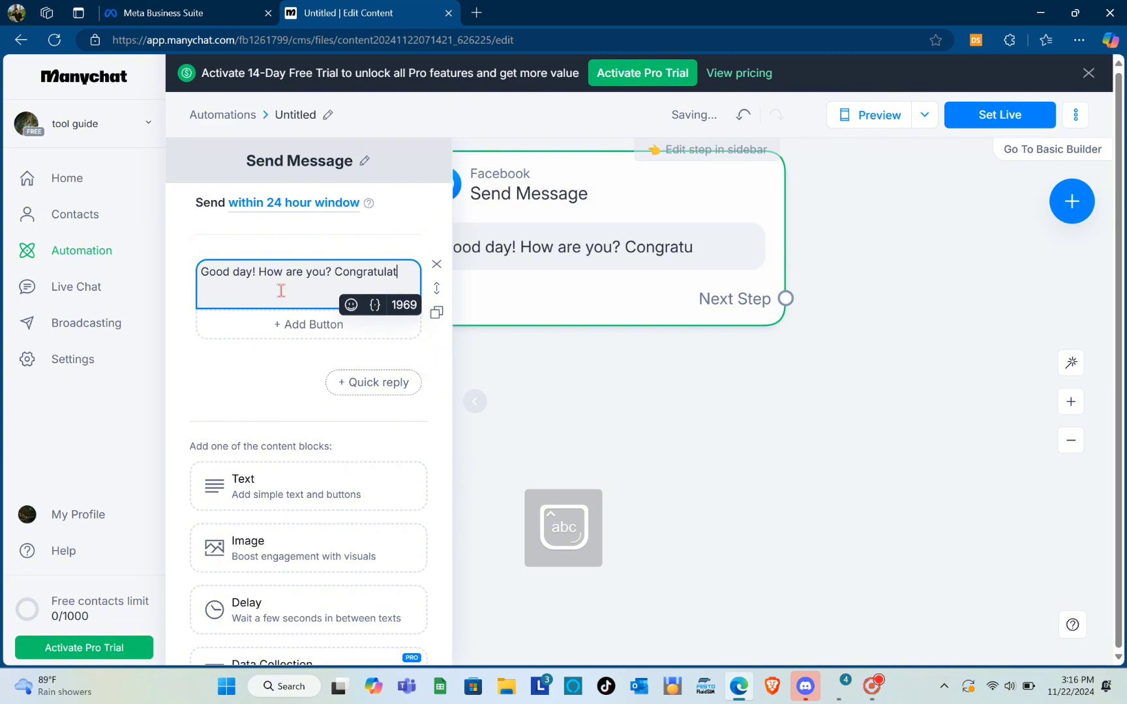
pyautogui.write('ions ')
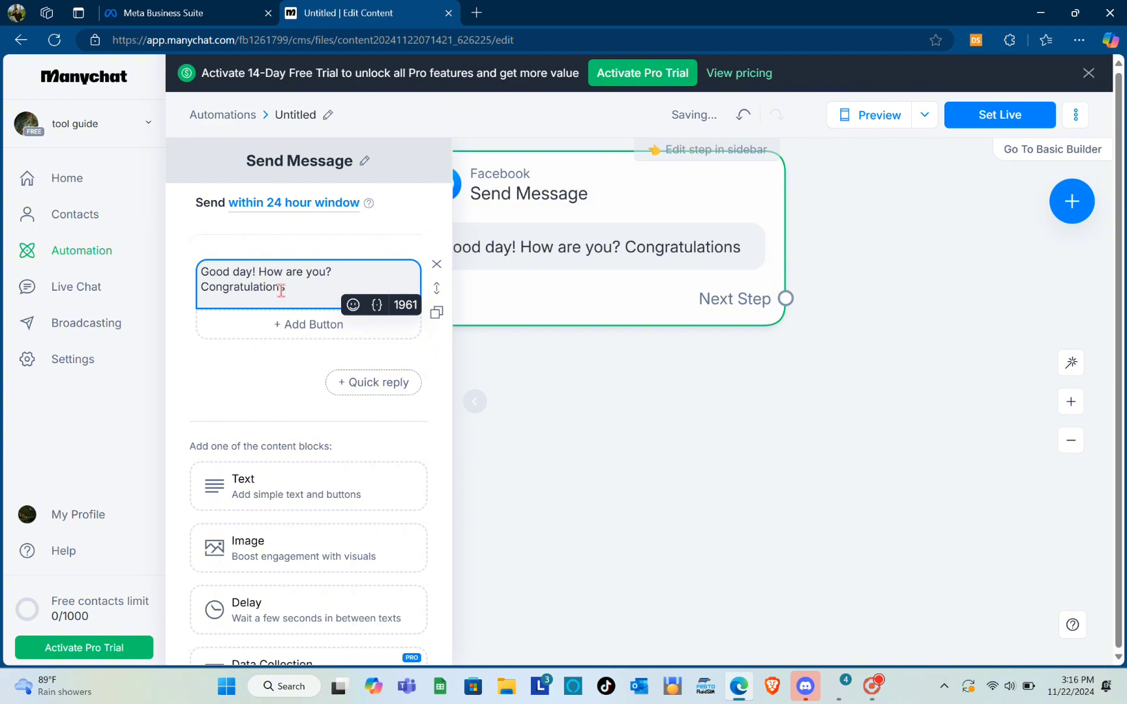
pyautogui.write('for being the first ')
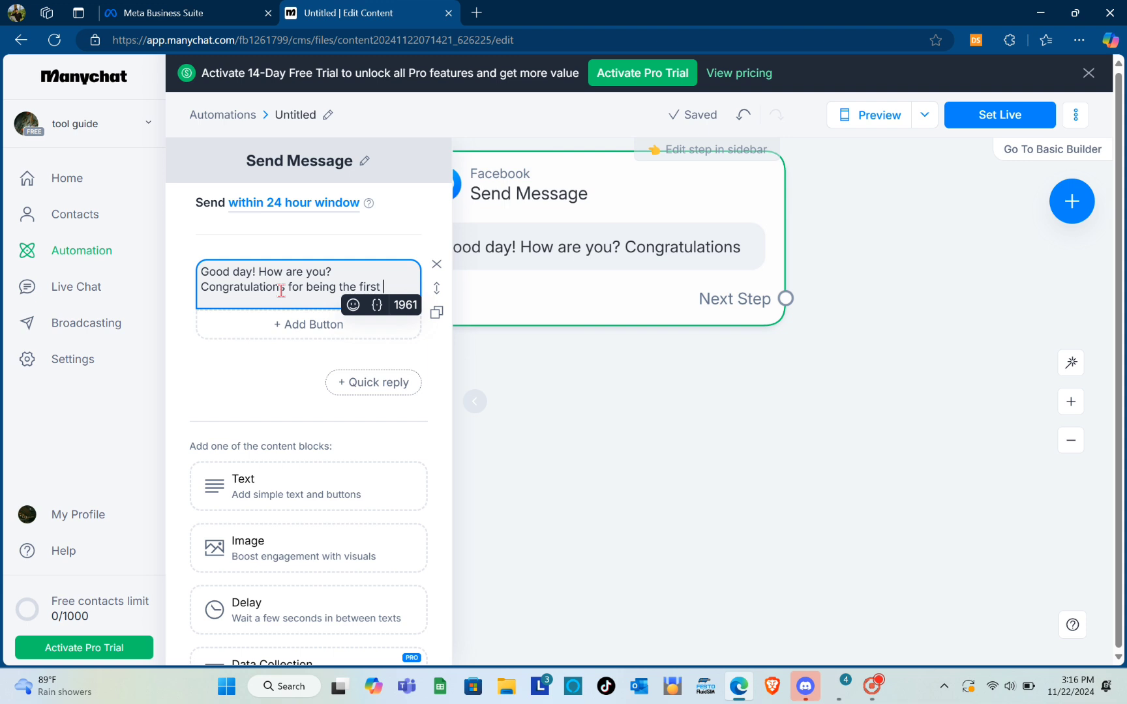
pyautogui.write('u')
pyautogui.write('ser to')
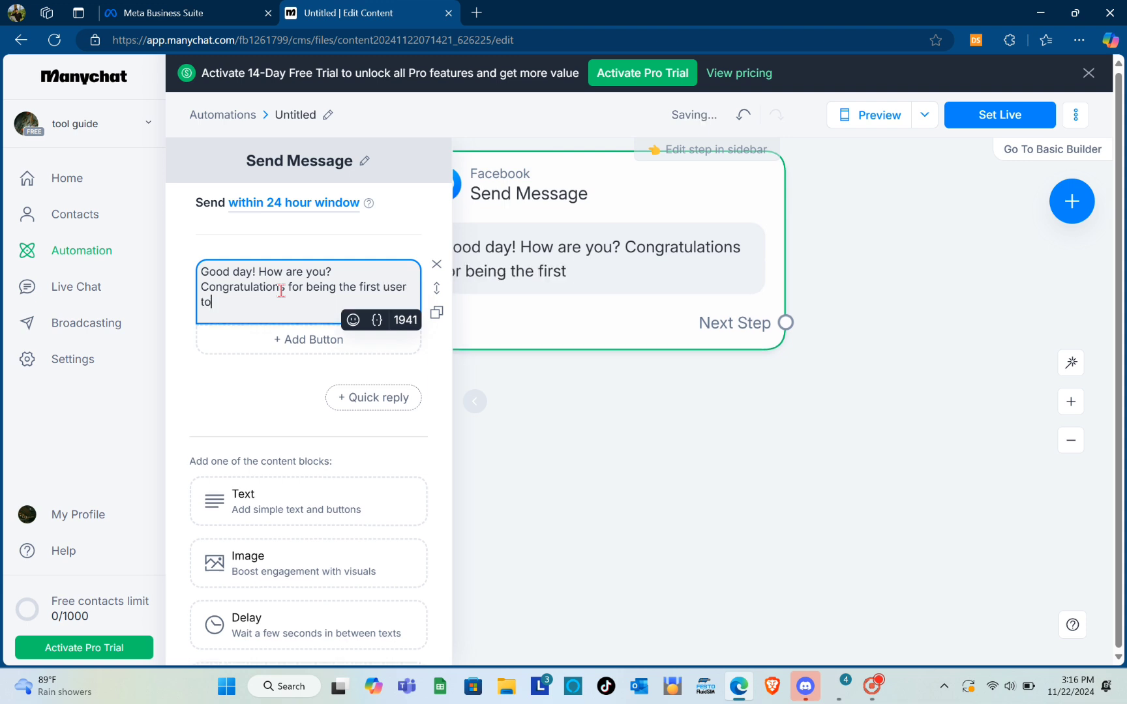
pyautogui.write(' contact ')
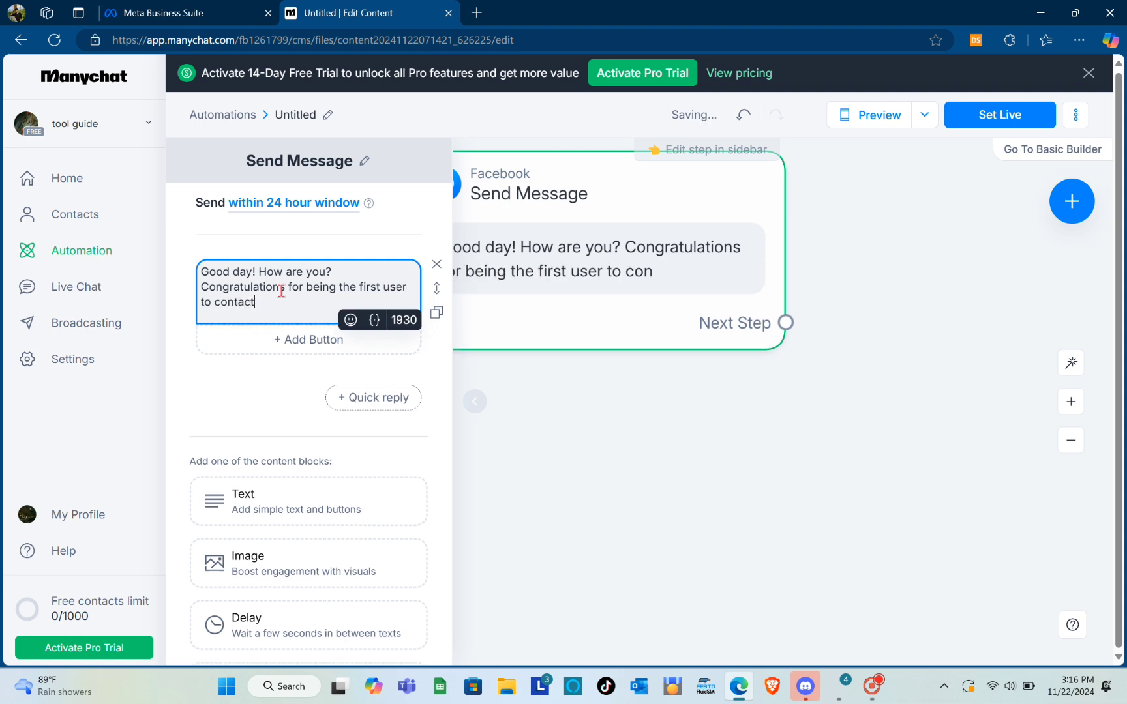
pyautogui.write('us. ')
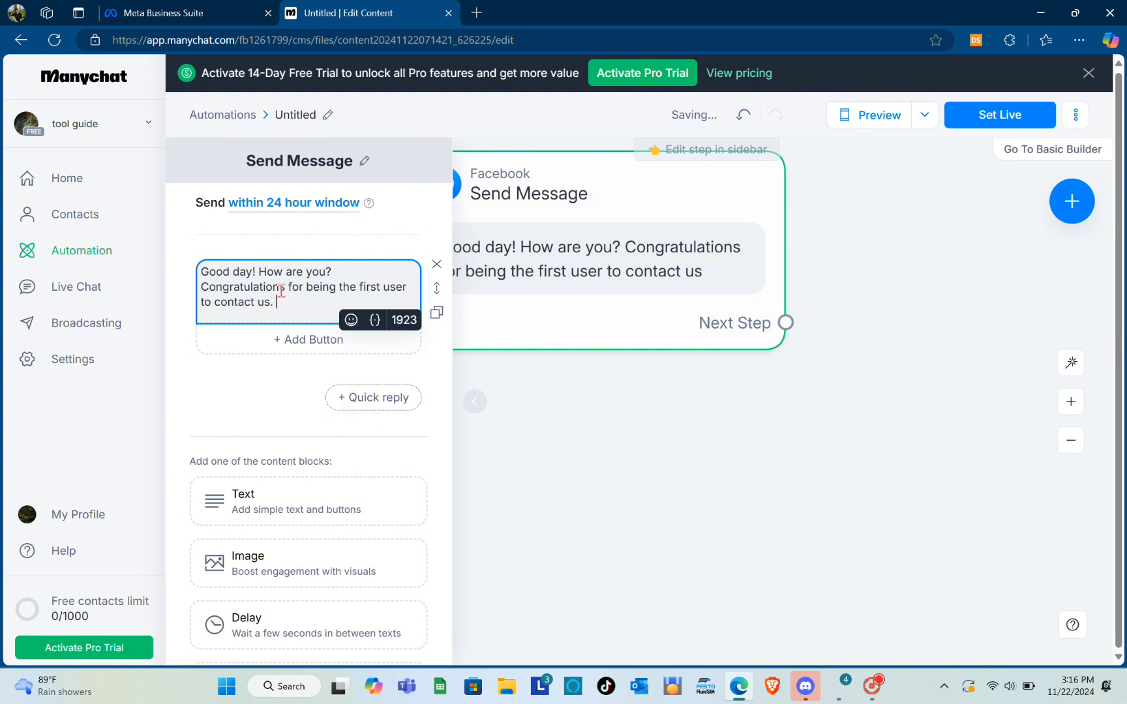
# - Add the offer "With that we will give you a 20% Discount with our latest product." to the message
pyautogui.write('With that')
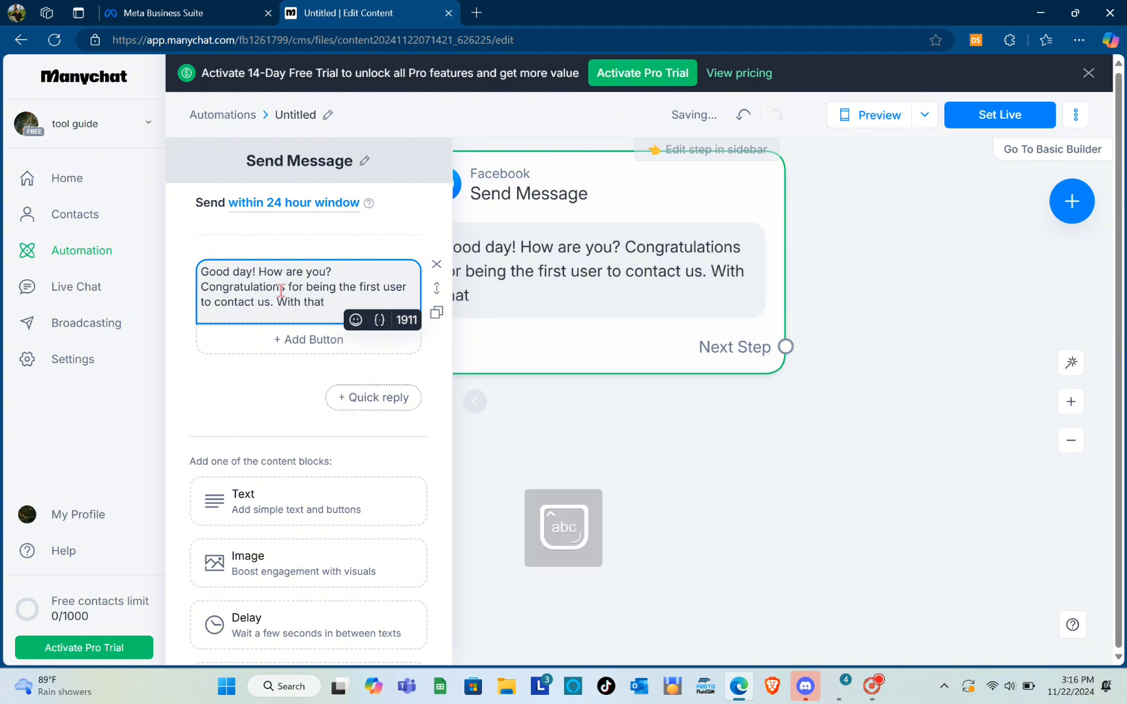
pyautogui.write(' we will')
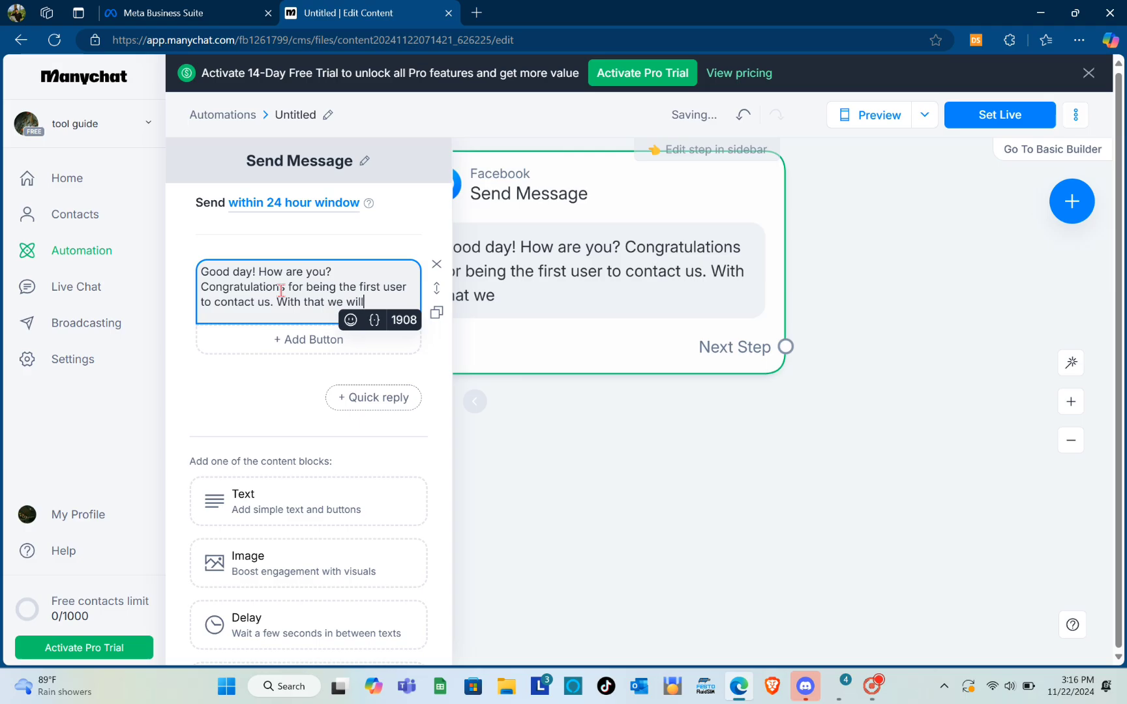
pyautogui.write(' give y')
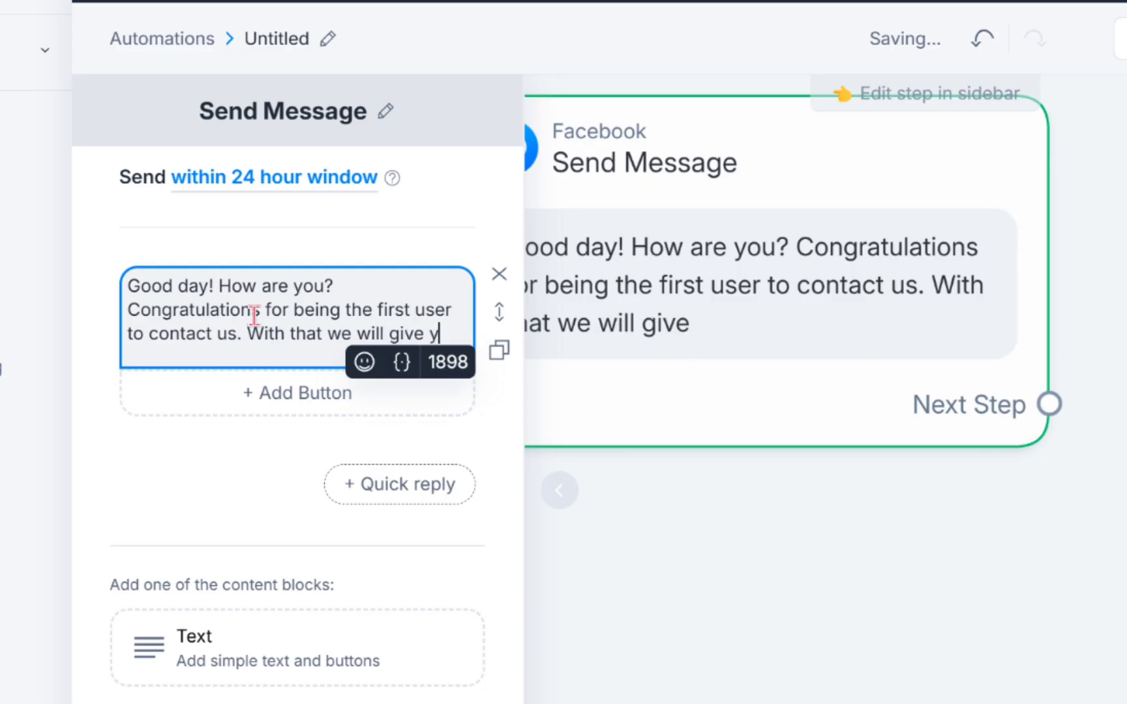
pyautogui.write('ou a 20')
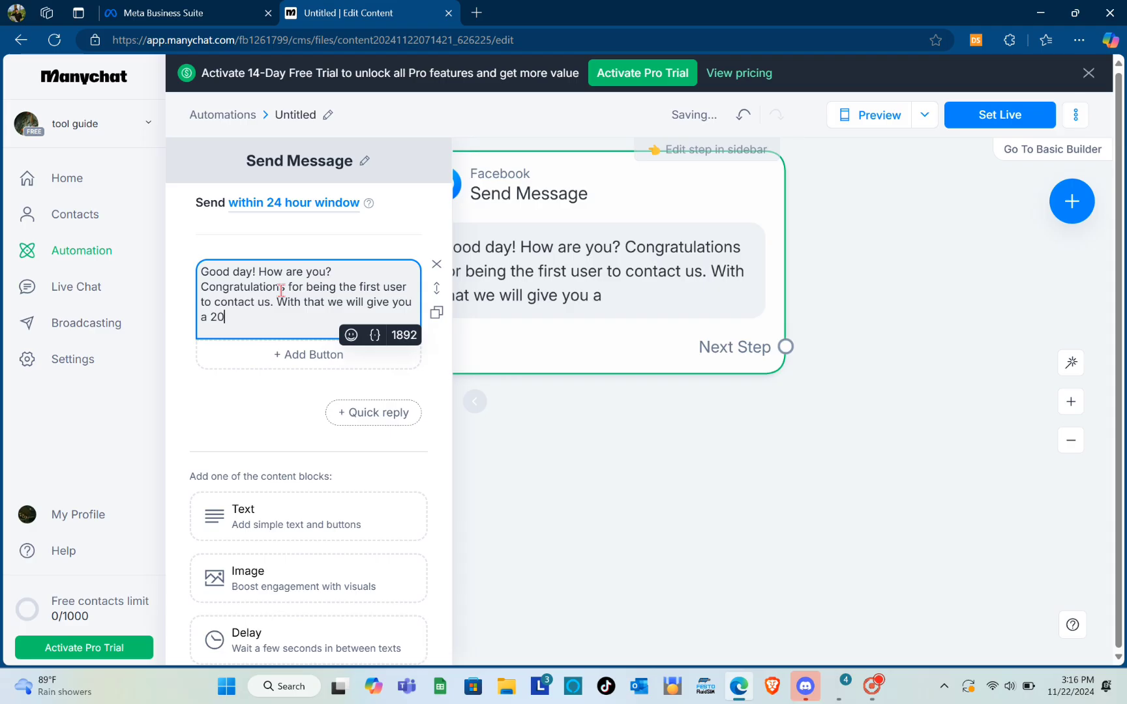
pyautogui.press('BackSpace')
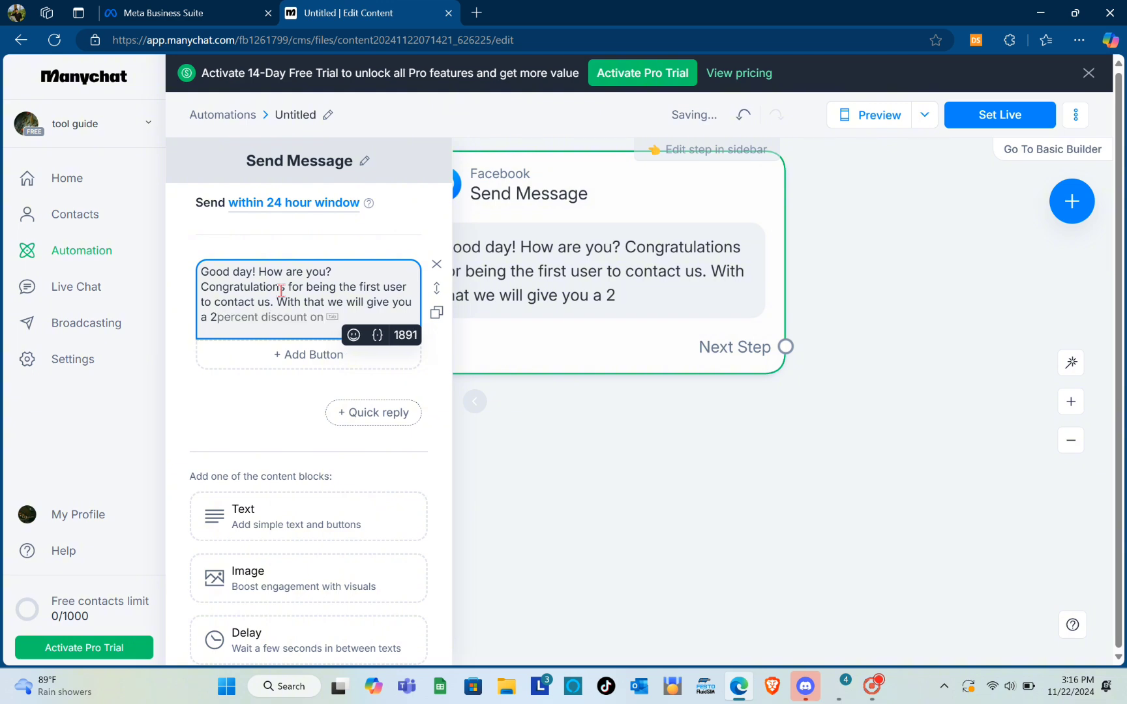
pyautogui.write('0')
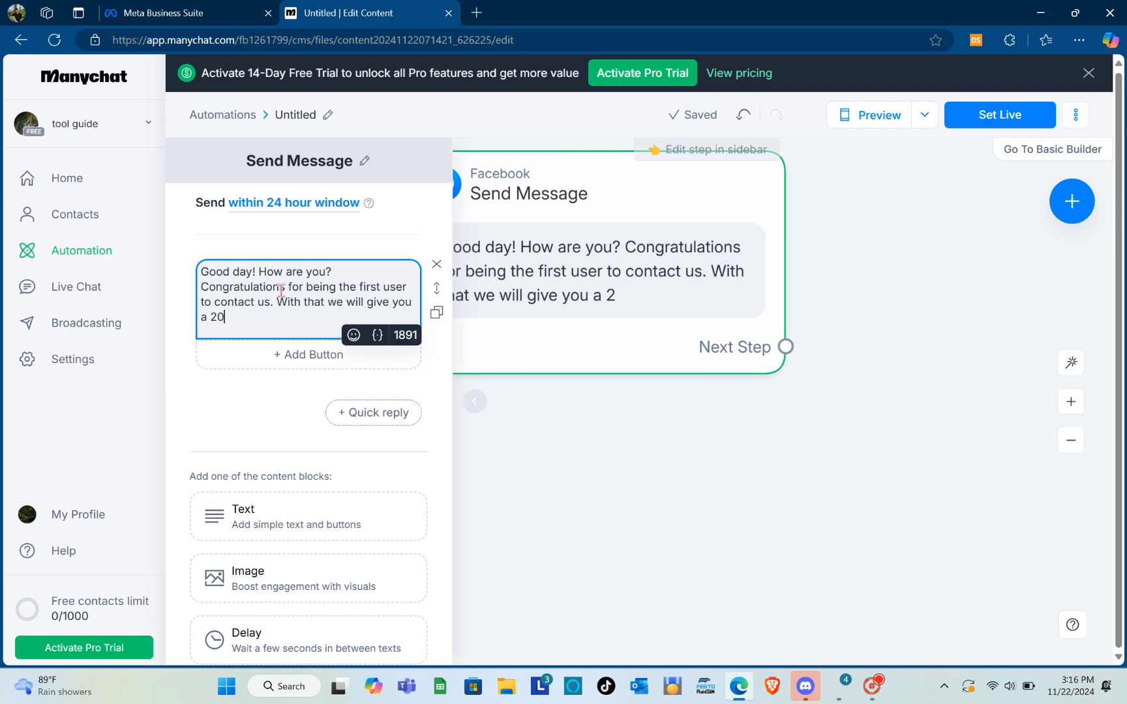
pyautogui.write('%')
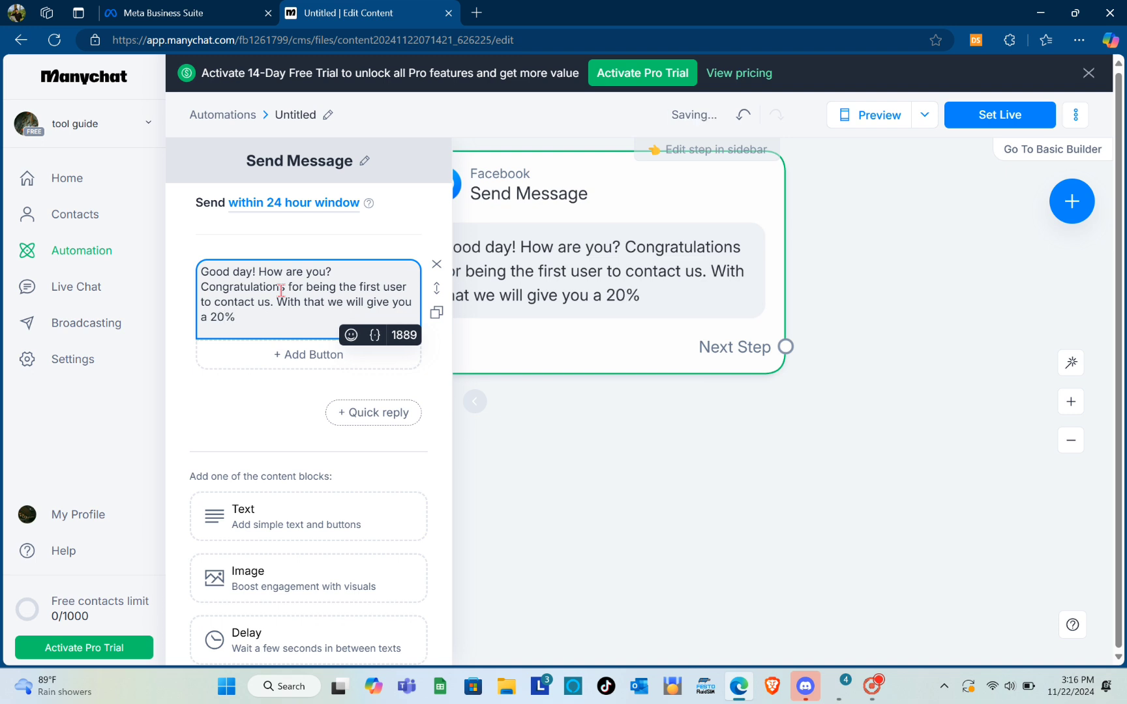
pyautogui.write(' Discount')
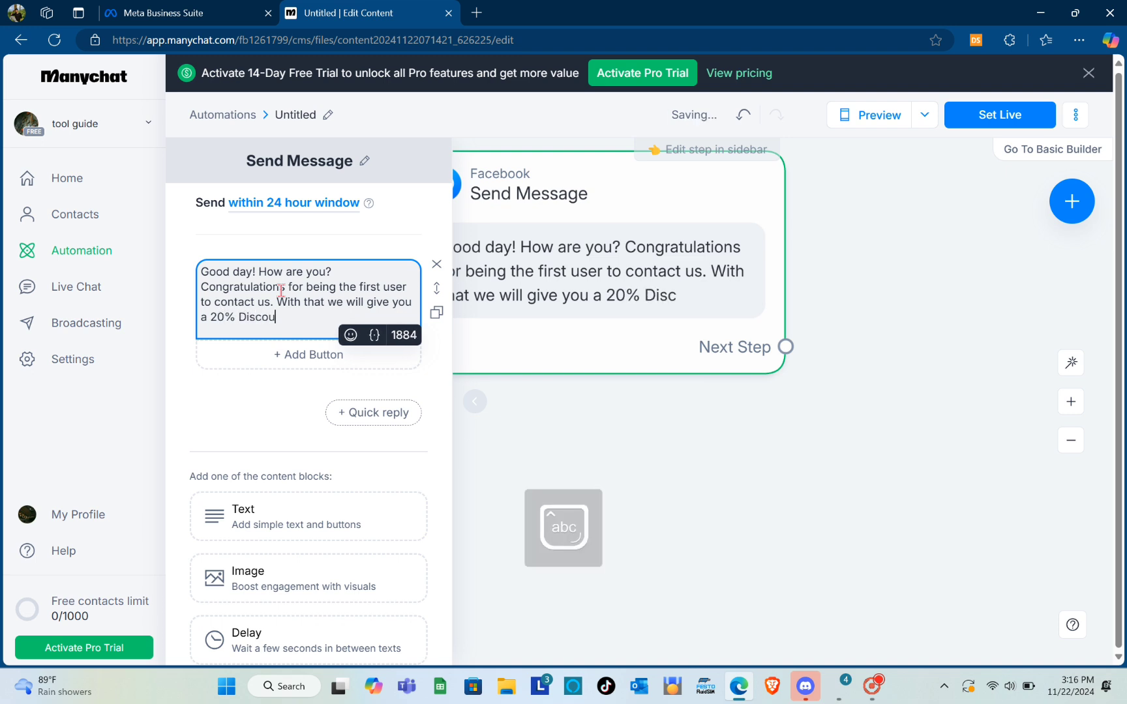
# - Add a separate paragraph "Use this voucher code." at the end of the message and close the message editor
pyautogui.write('c')
pyautogui.write('ode')
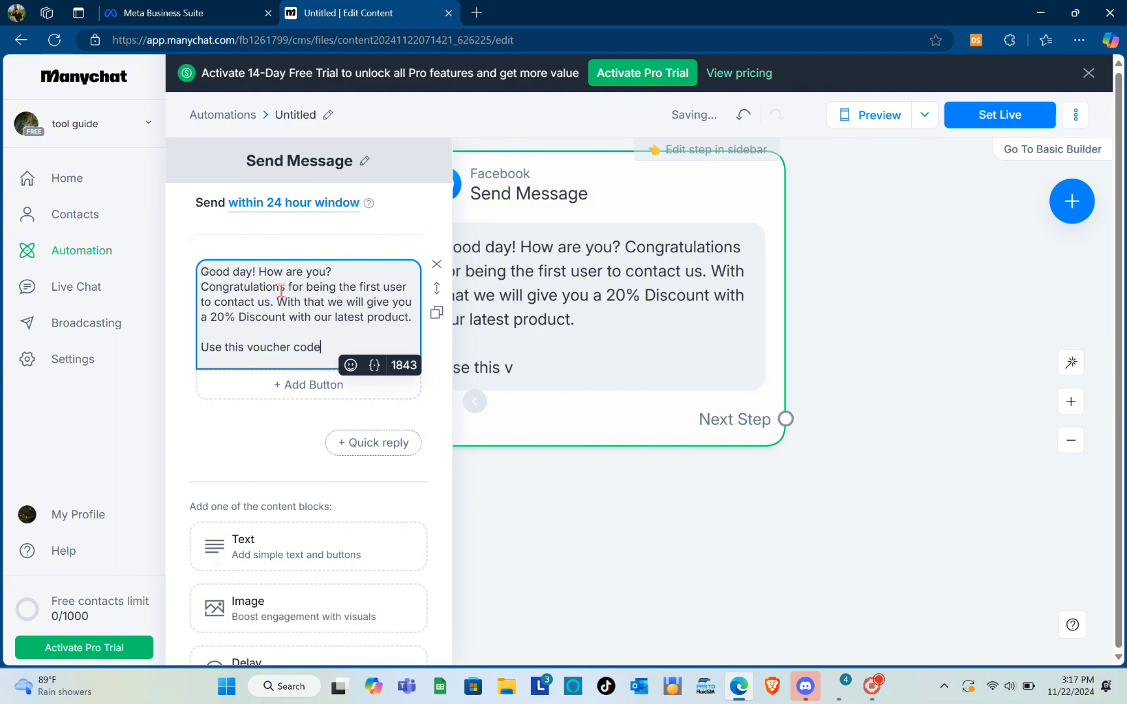
pyautogui.write('.')
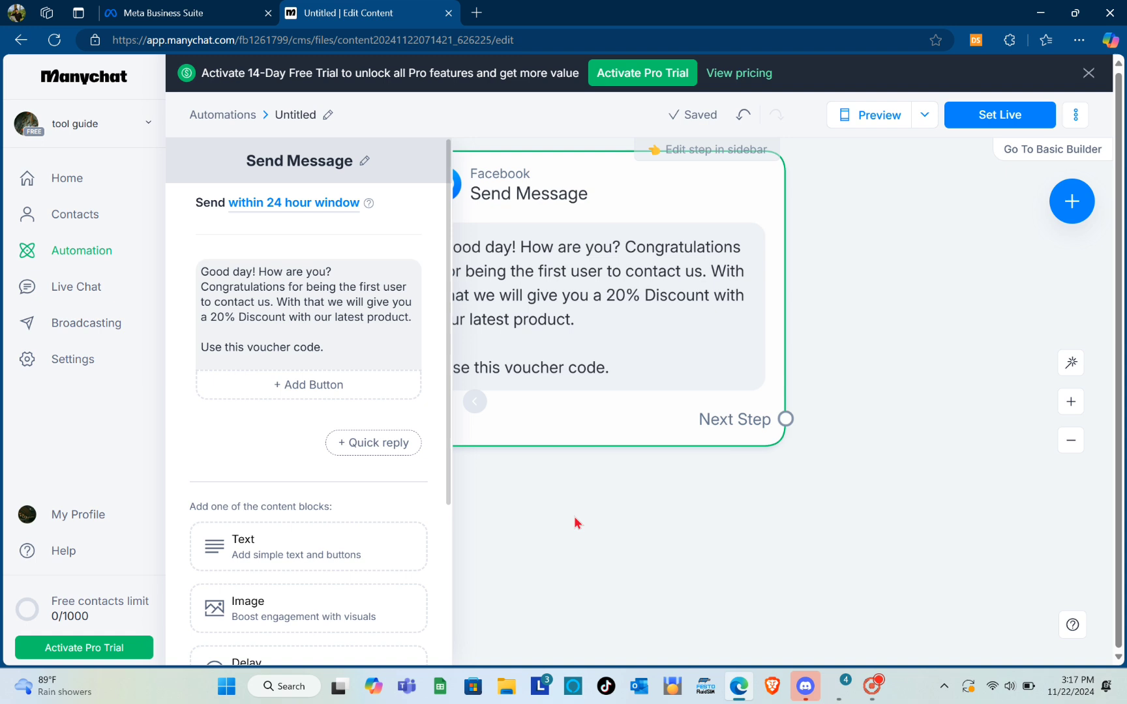
pyautogui.click(574, 518)
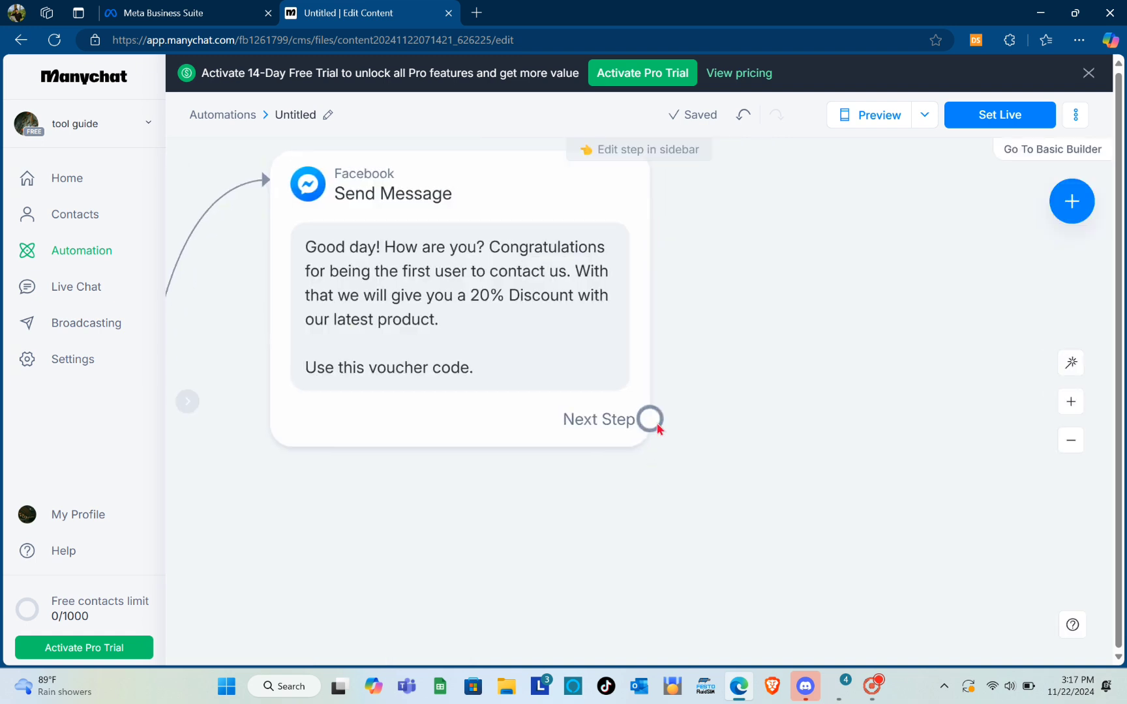
# - Add a Messenger step after the discount message with the text "Please click this button to proceed."
pyautogui.moveTo(655, 426); pyautogui.dragTo(764, 426)
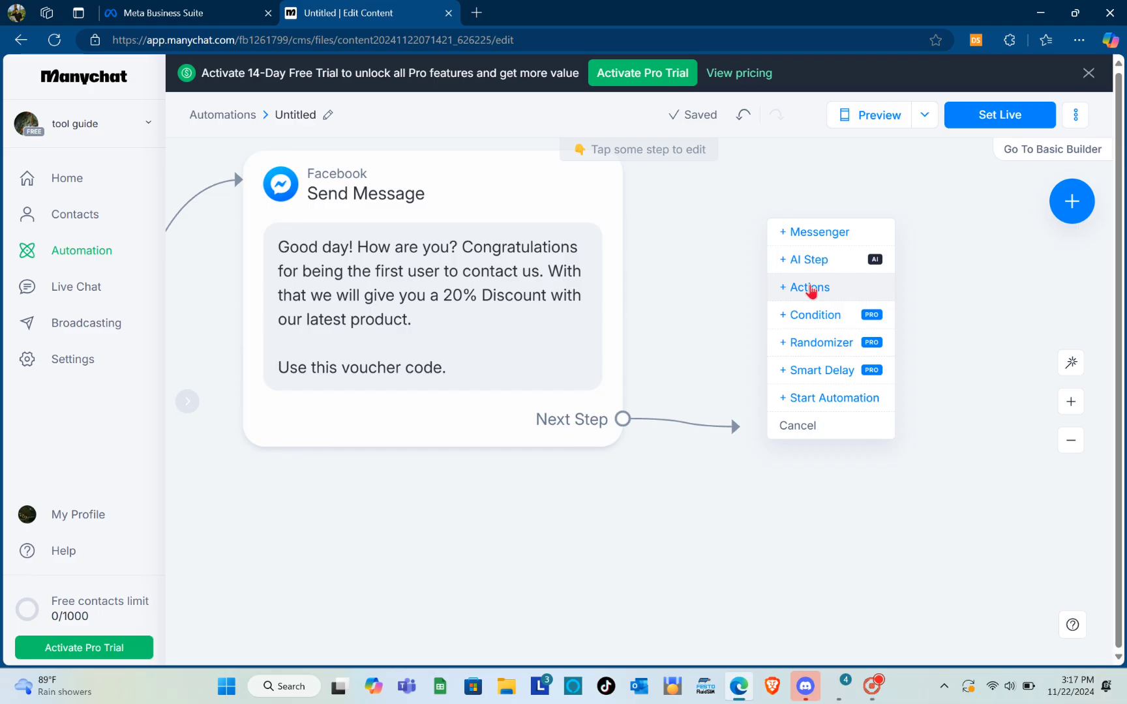
pyautogui.click(824, 235)
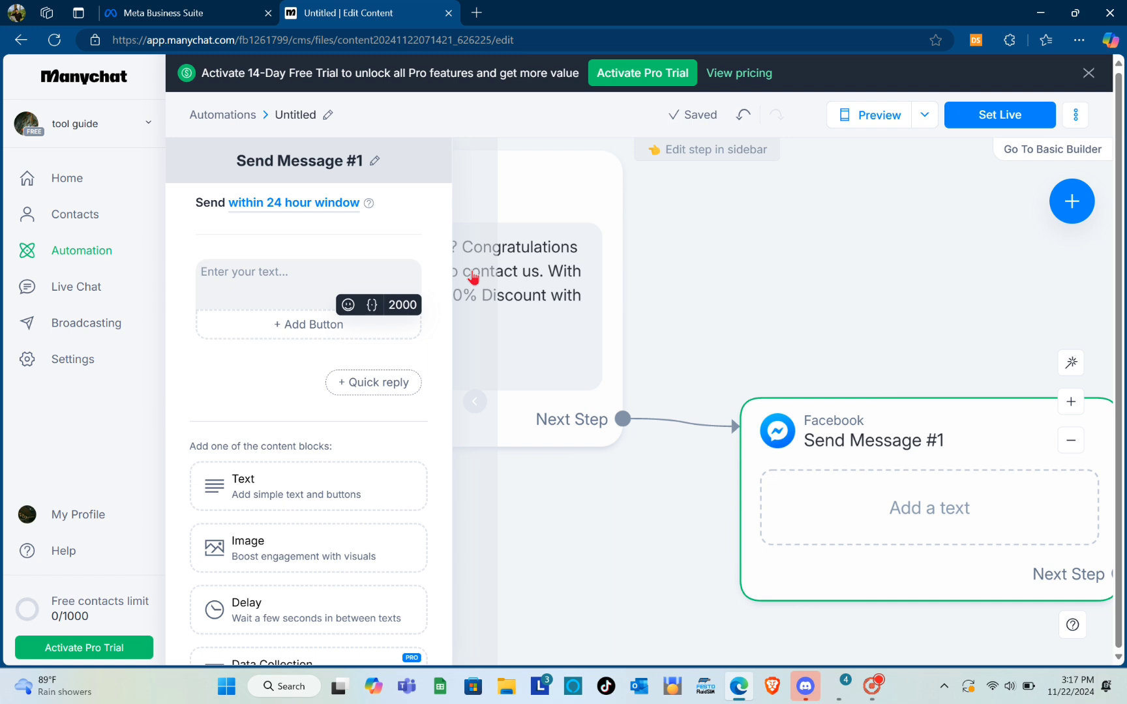
pyautogui.write('Please c')
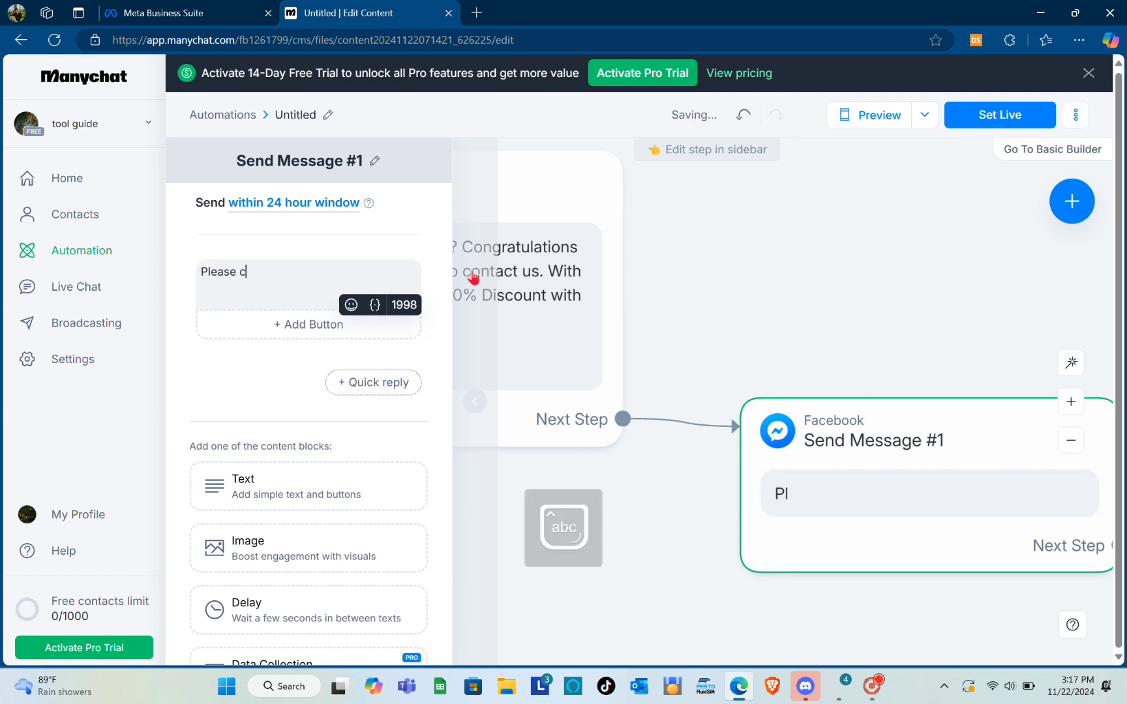
pyautogui.write('lick thi')
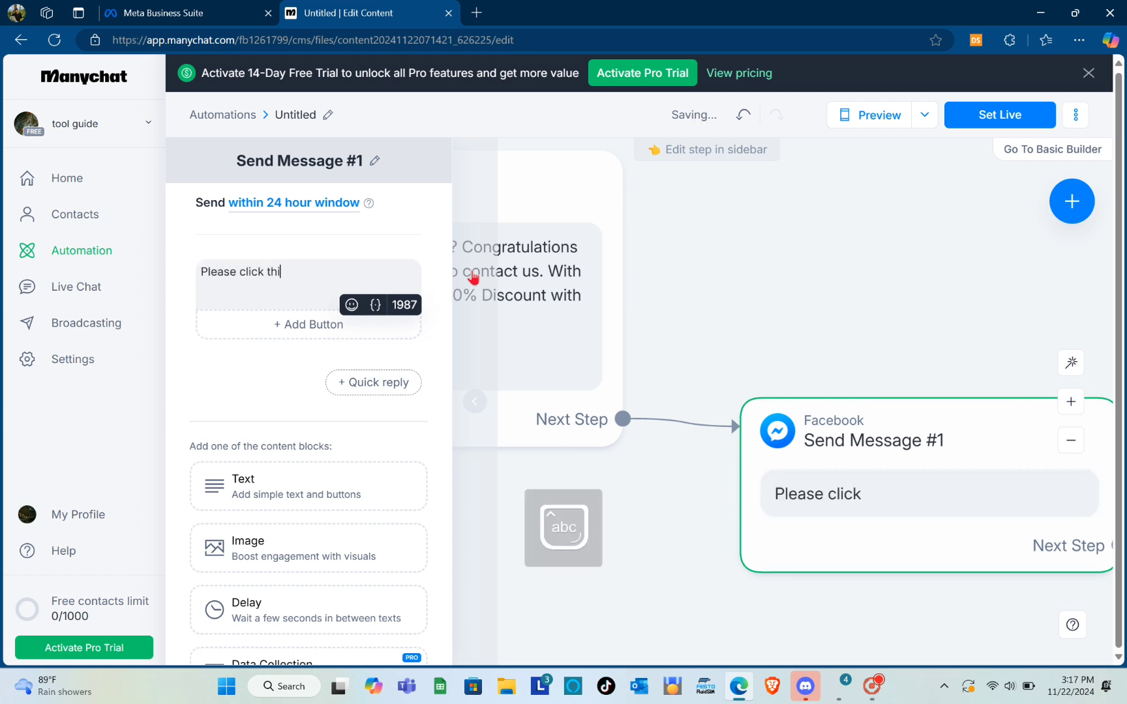
pyautogui.write('s li')
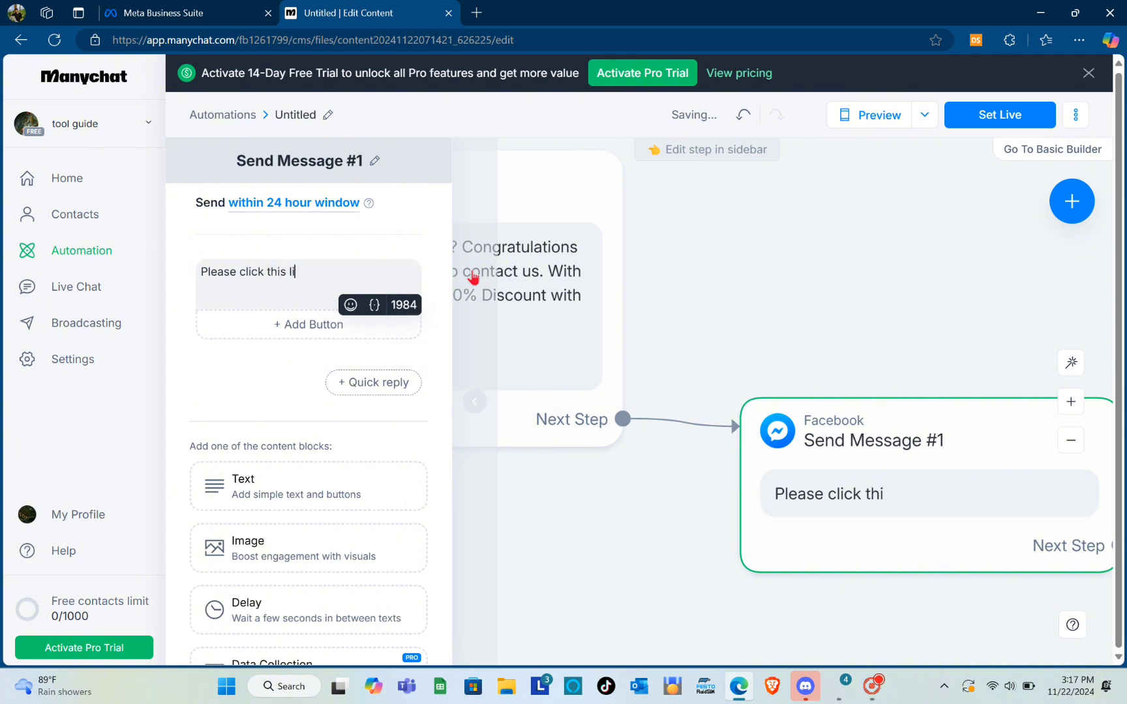
pyautogui.press('BackSpace')
pyautogui.write('butt')
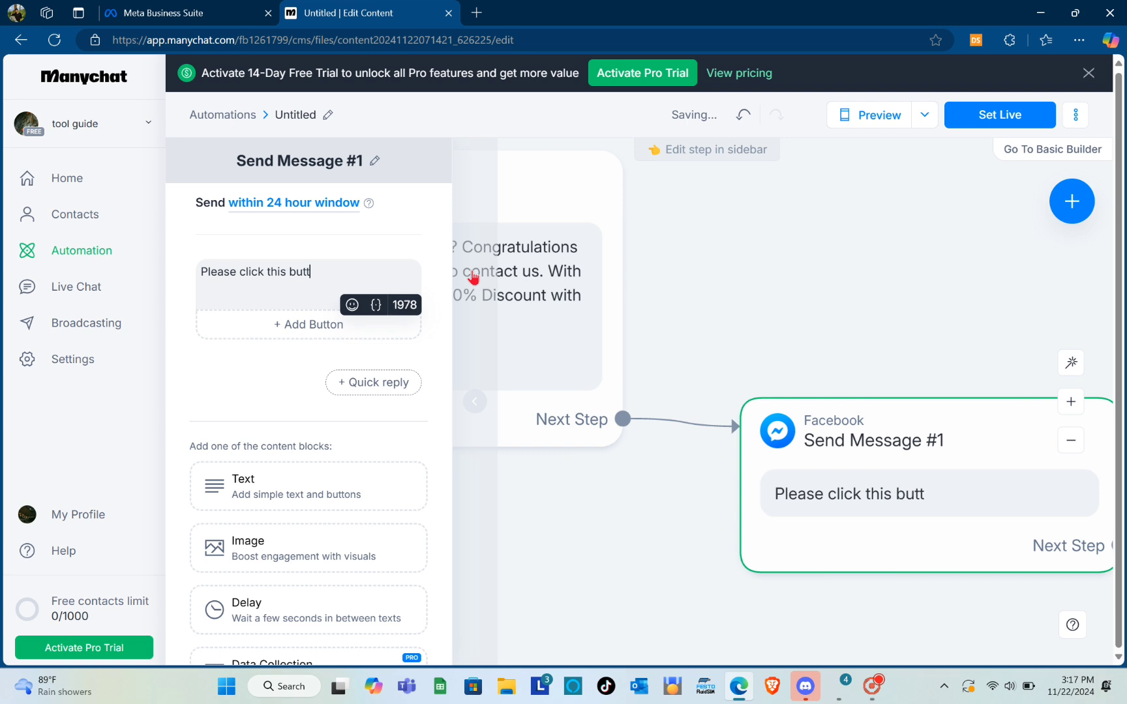
pyautogui.write('on to proceed.')
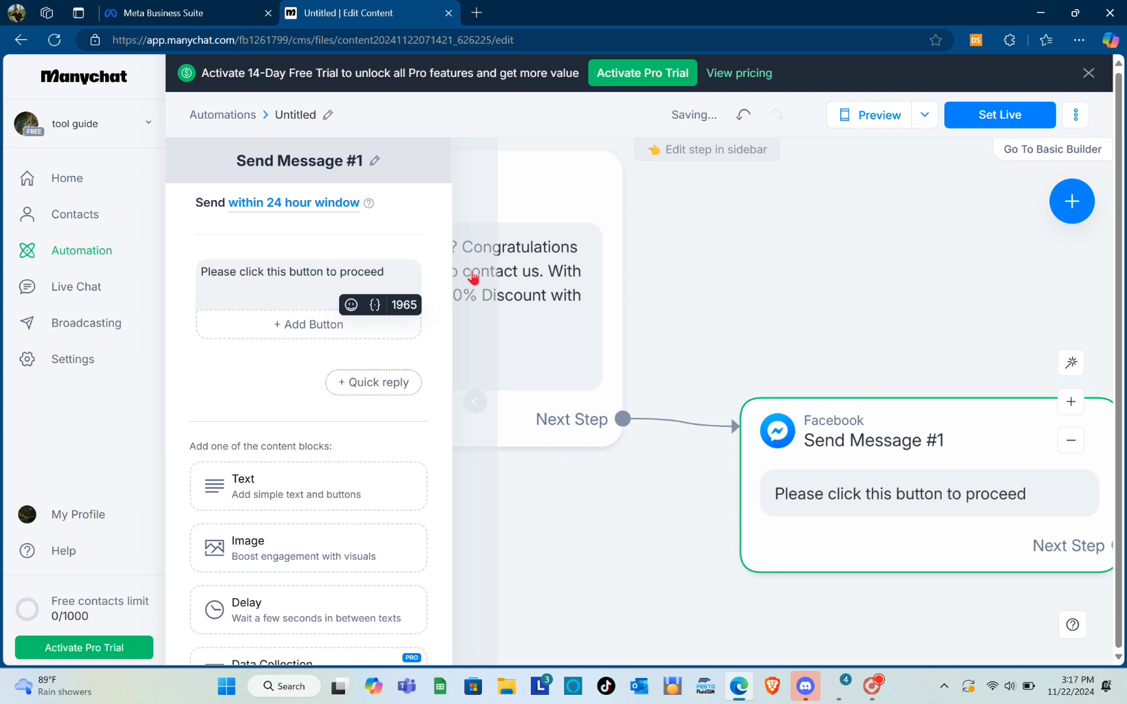
# - Add a button titled "Click Me" to the follow-up message and make it open a website
pyautogui.click(306, 329)
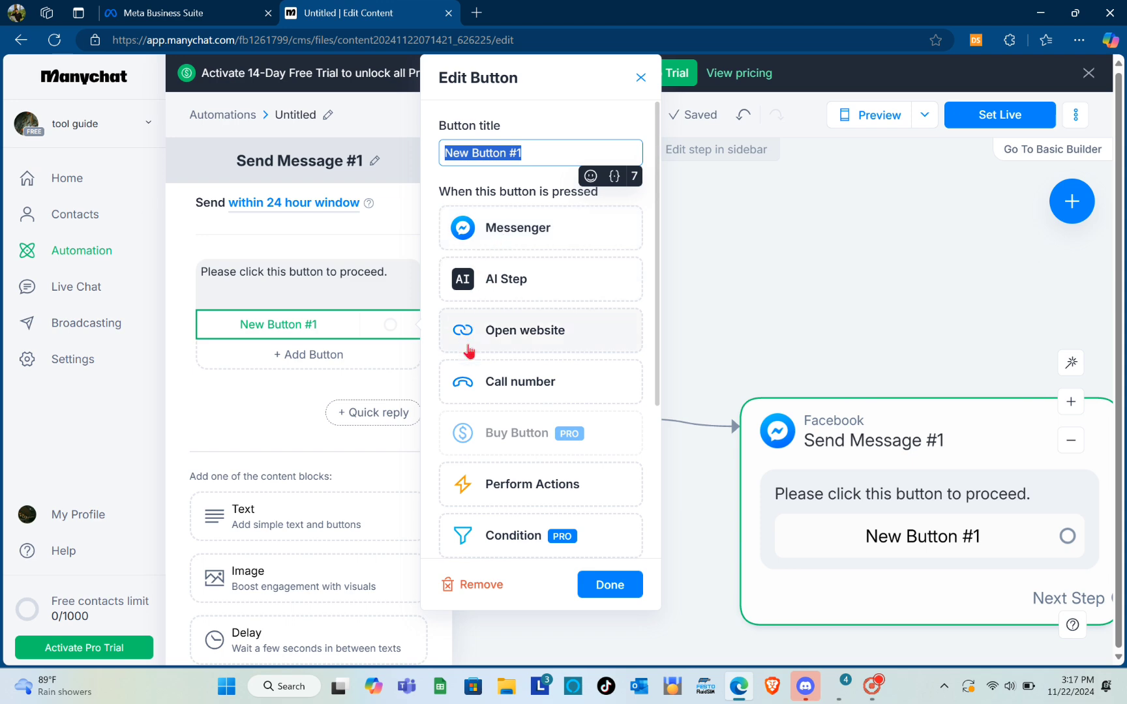
pyautogui.click(529, 330)
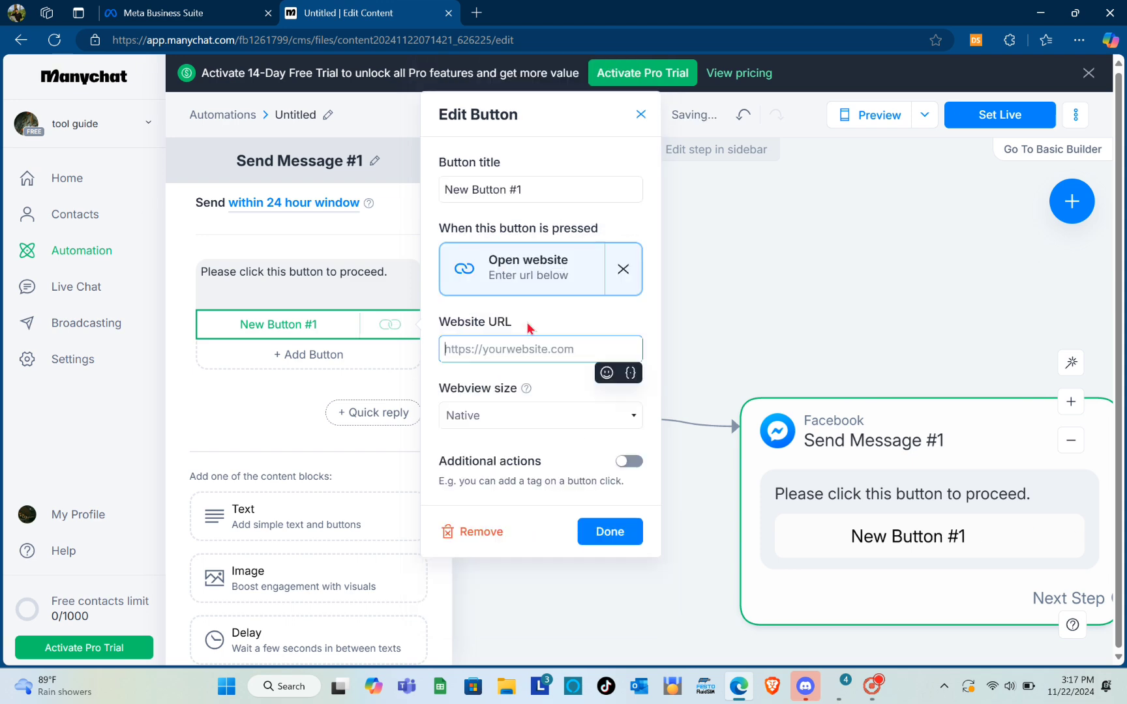
pyautogui.tripleClick(534, 188)
pyautogui.press('capslock')
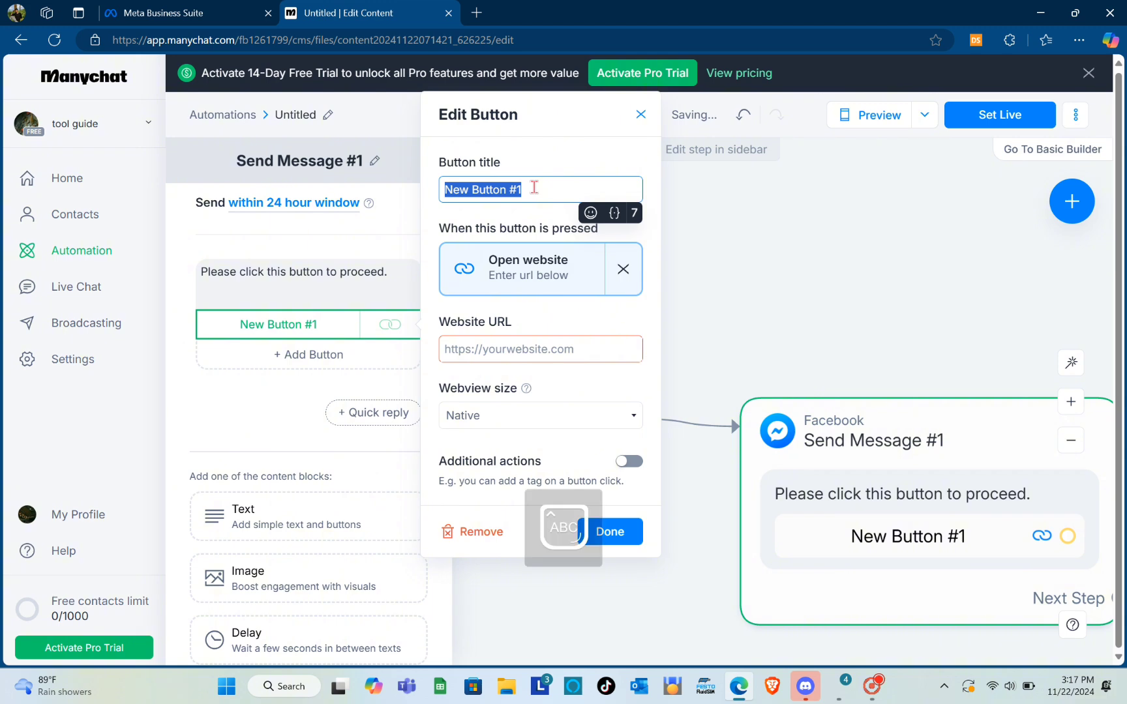
pyautogui.write('C')
pyautogui.press('capslock')
pyautogui.write('lick')
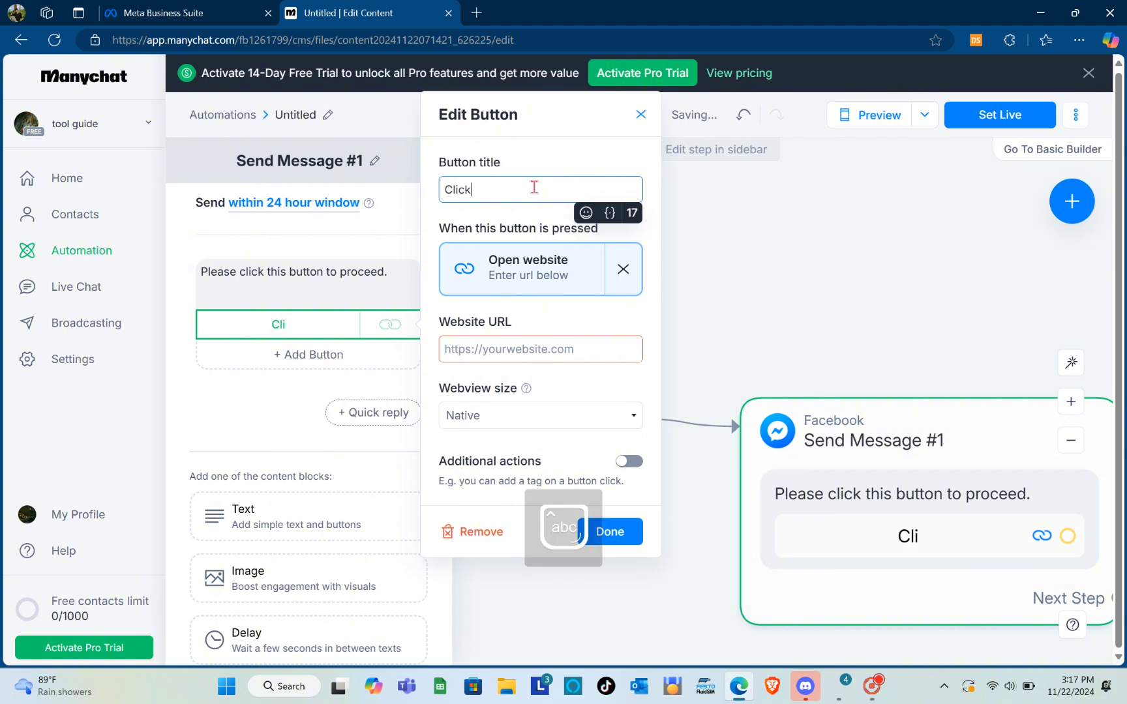
pyautogui.write(' Me')
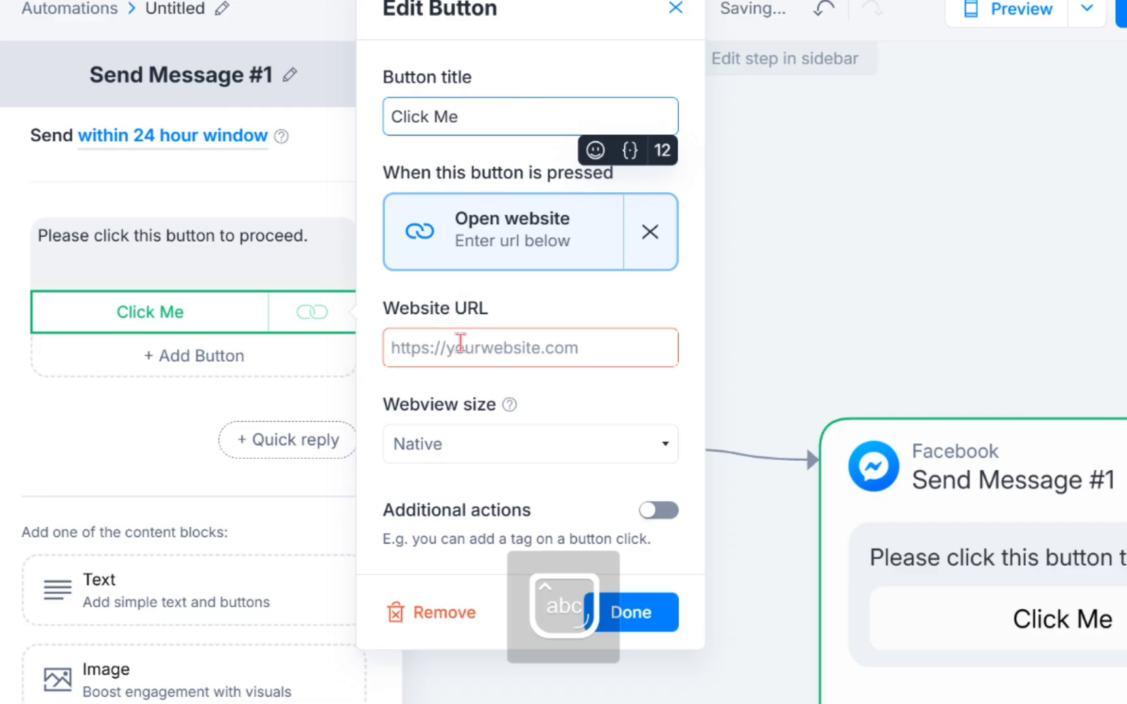
# - Set the Click Me button's website URL to "sample", finish the button and close the message editor
pyautogui.click(494, 348)
pyautogui.write('sample')
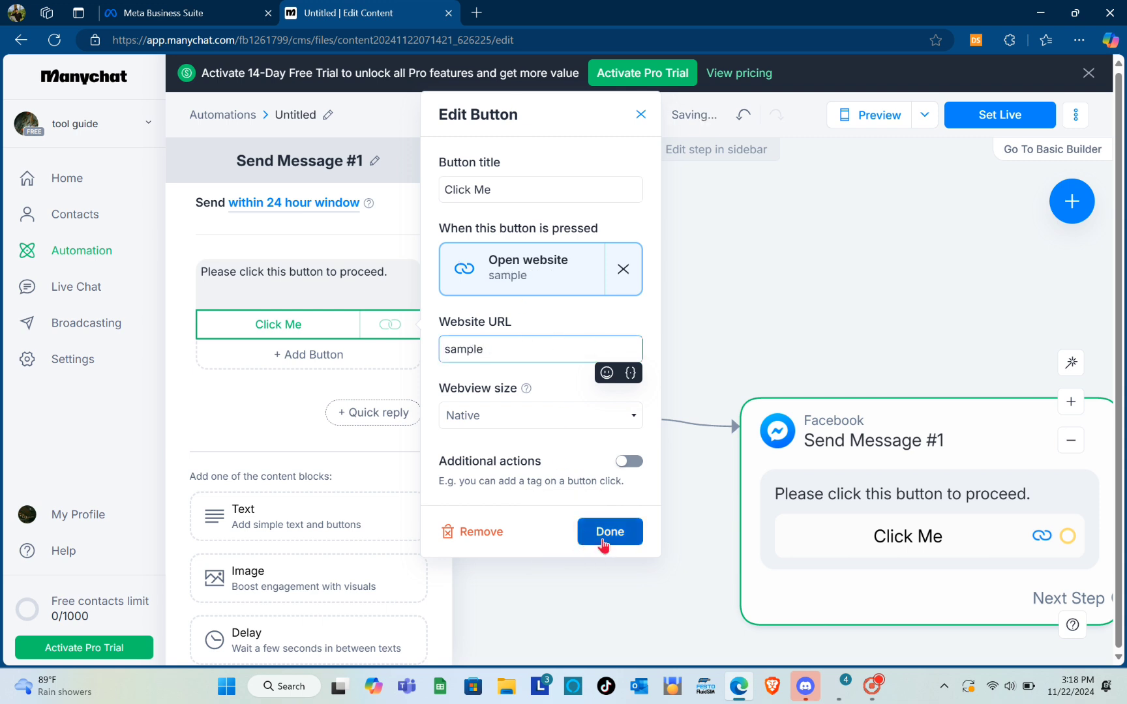
pyautogui.click(603, 545)
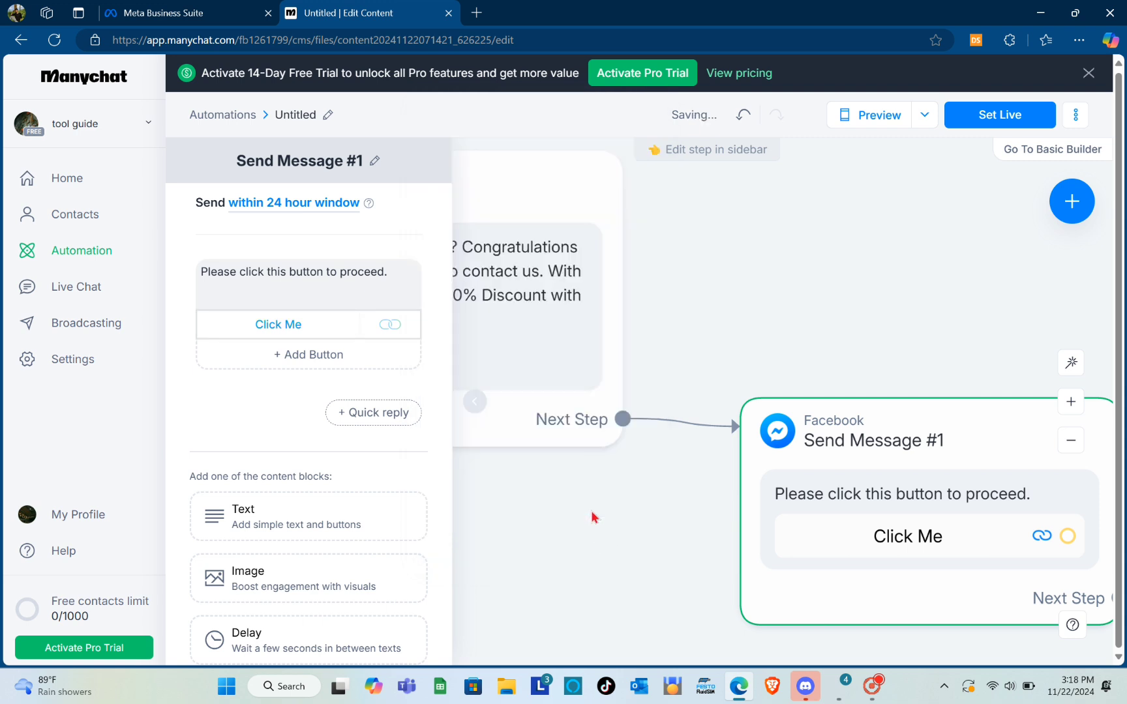
pyautogui.click(731, 259)
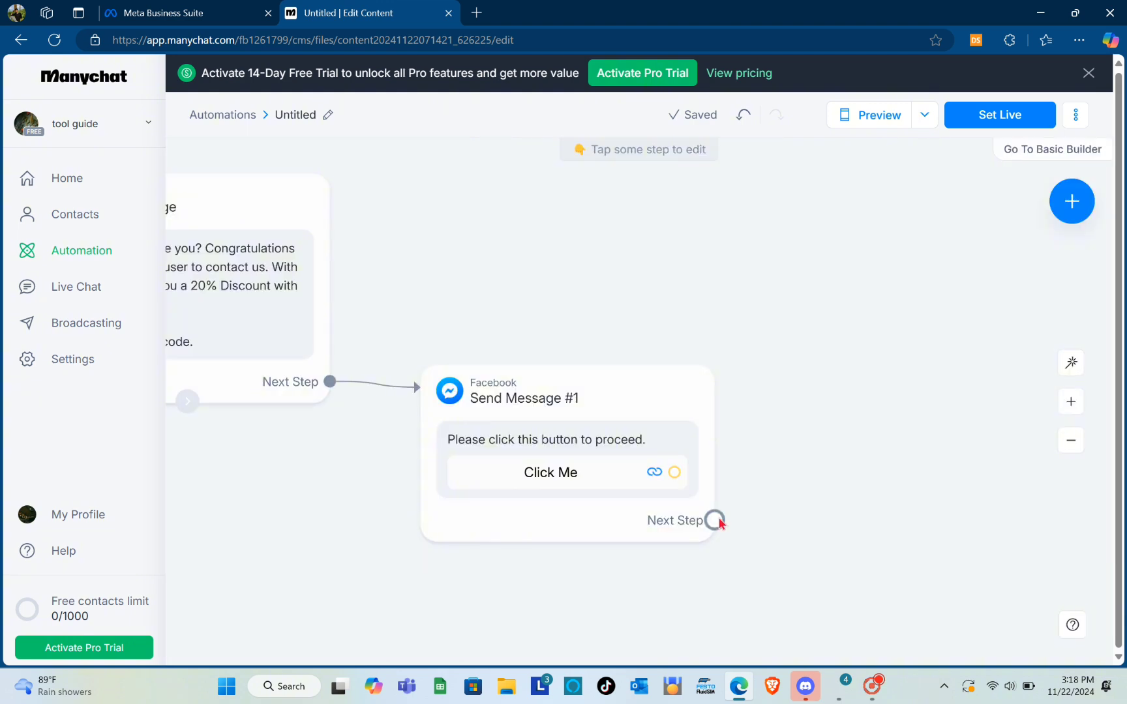
# - Add another Messenger step after the Click Me message and insert a File block in it
pyautogui.moveTo(715, 520); pyautogui.dragTo(753, 259)
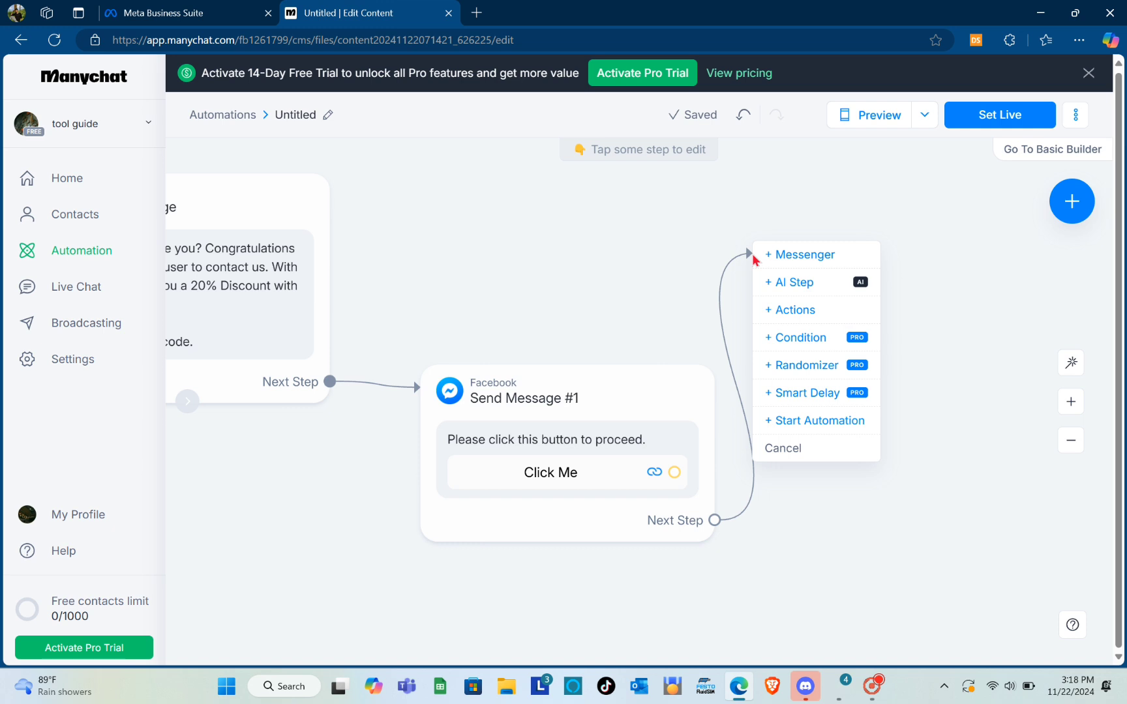
pyautogui.click(810, 254)
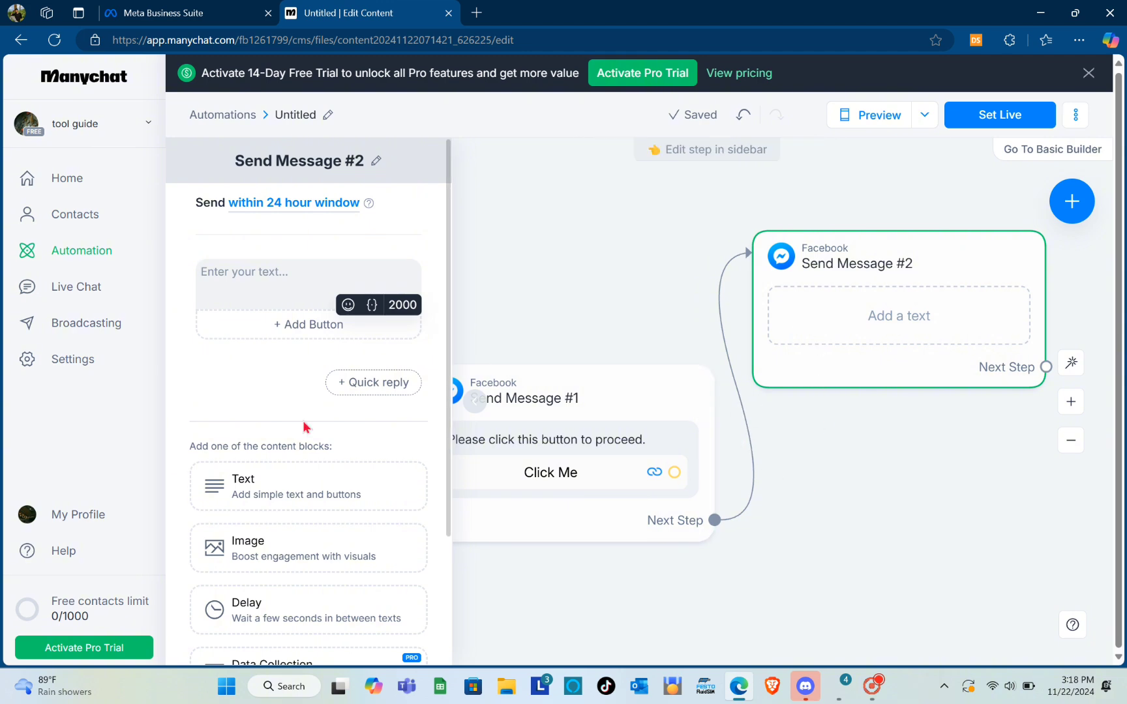
pyautogui.scroll(-1, 315, 509)
pyautogui.scroll(1, 315, 509)
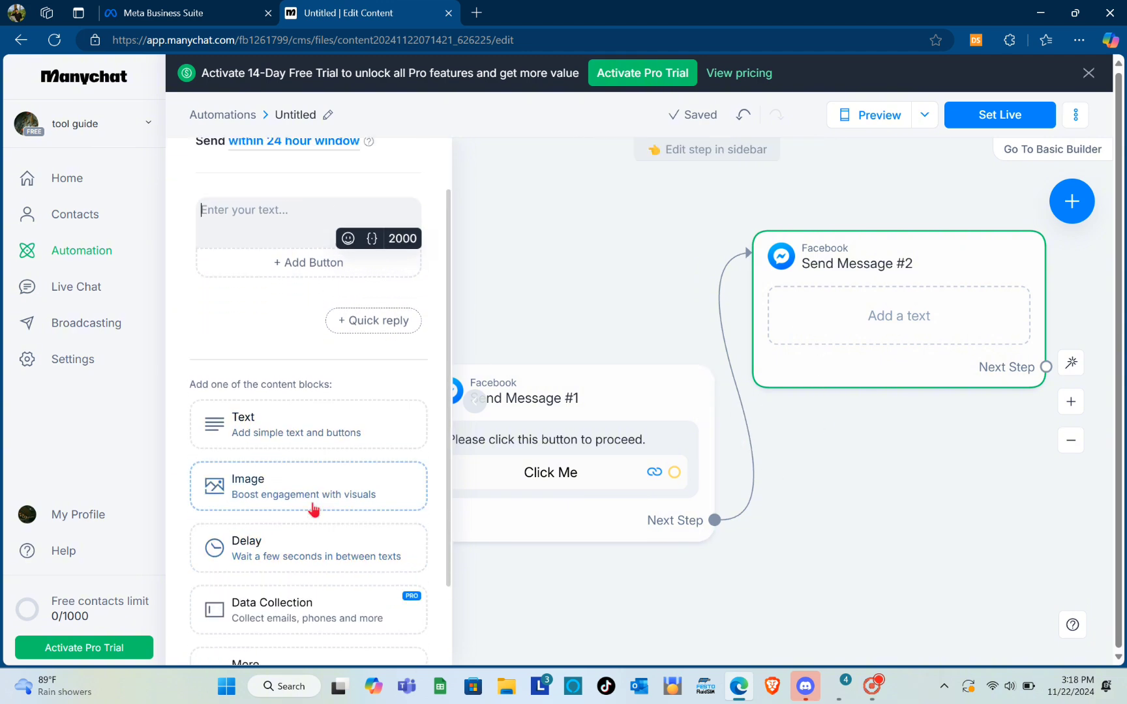
pyautogui.scroll(-2, 314, 509)
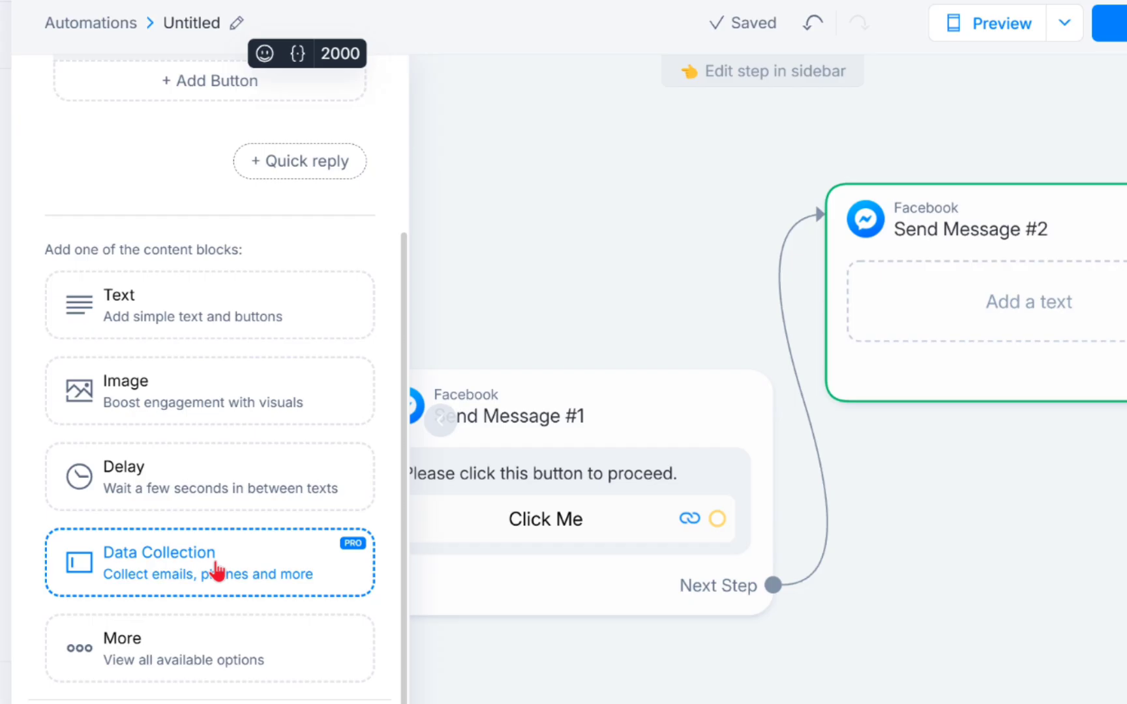
pyautogui.click(204, 665)
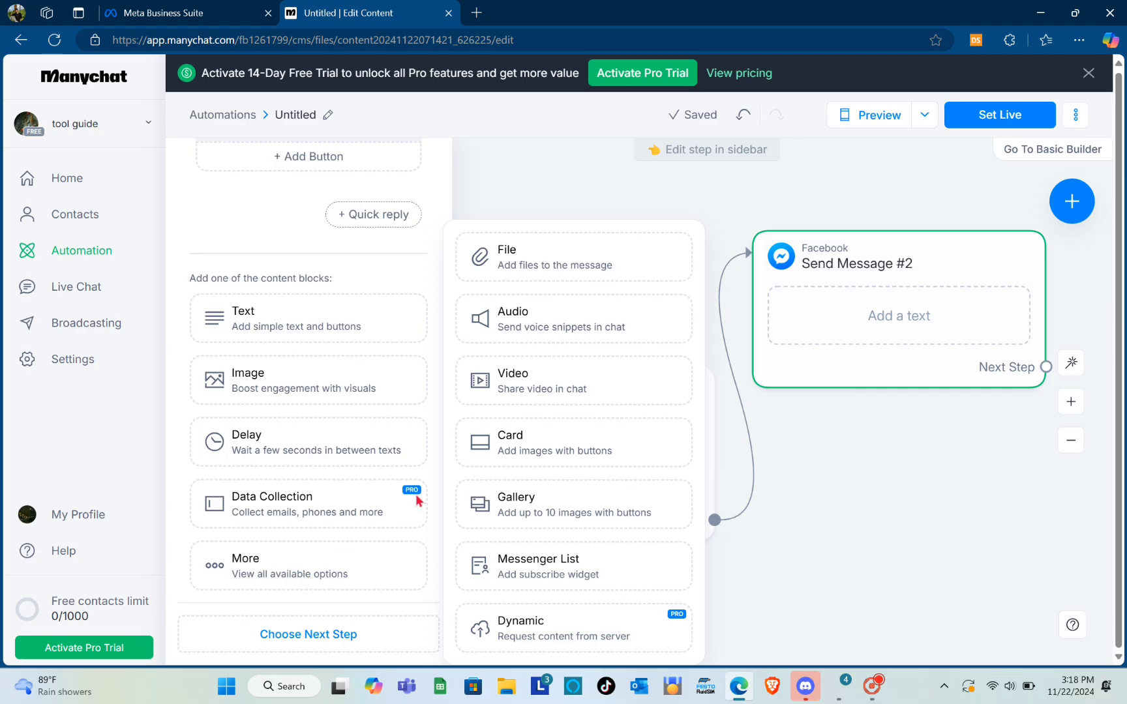
pyautogui.click(550, 266)
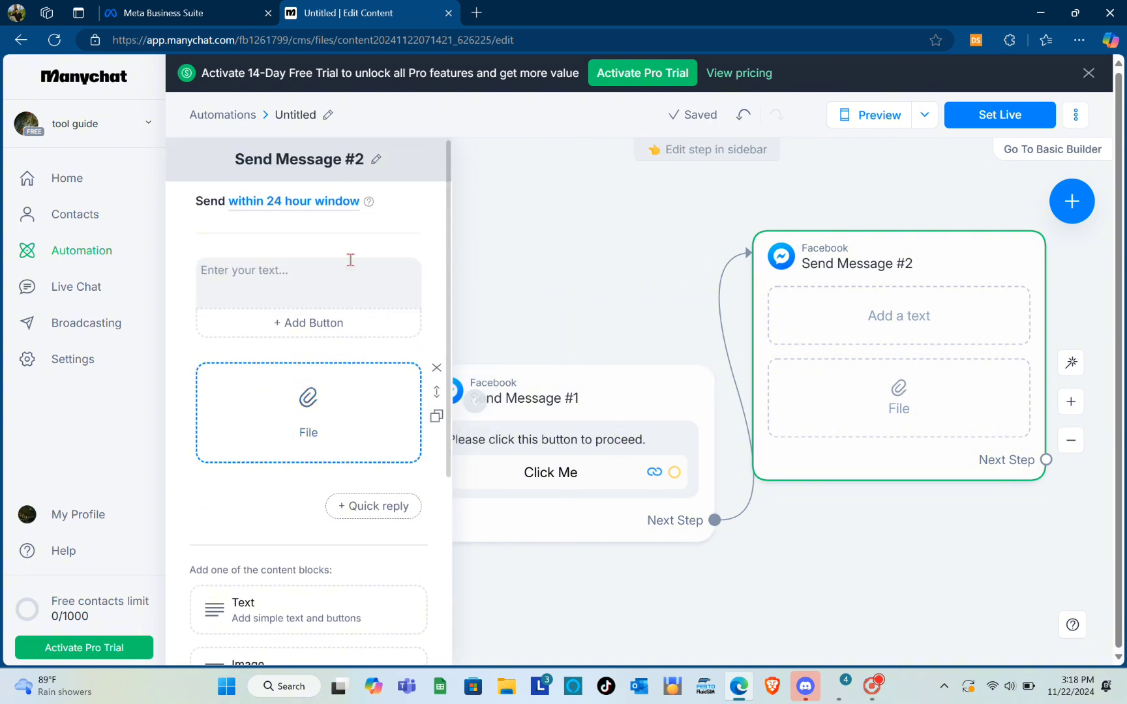
# - Enter "Fill out this Form" as the text above the File block and close the message editor
pyautogui.click(313, 274)
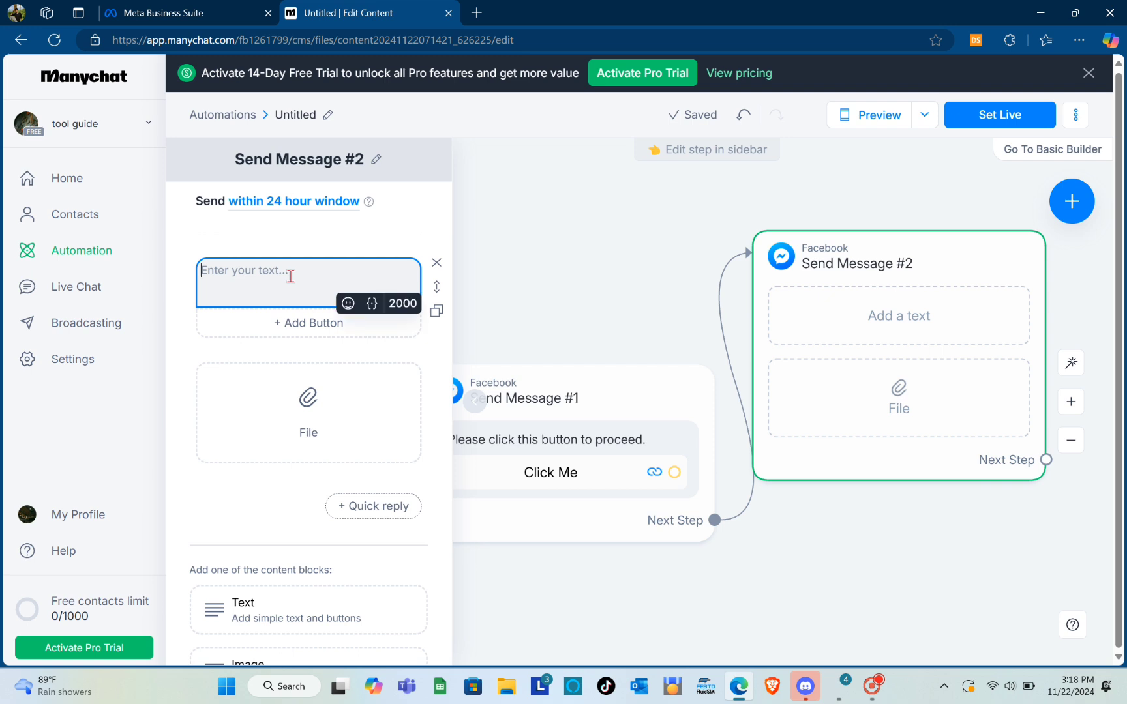
pyautogui.write('Fill out thi')
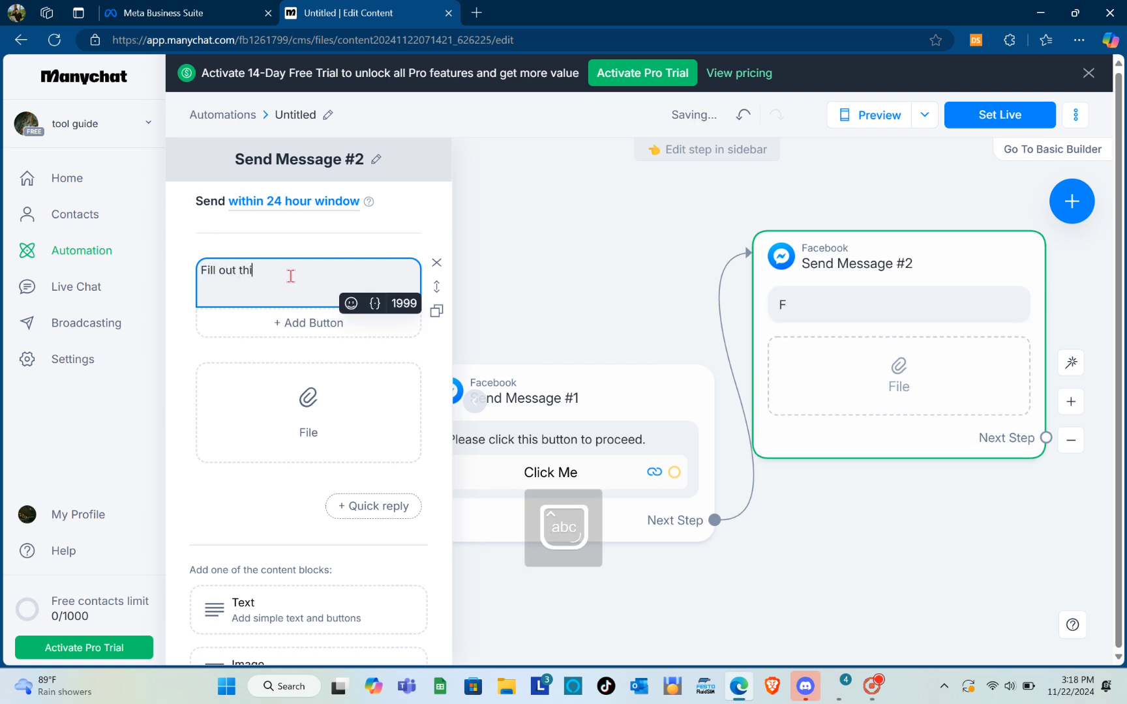
pyautogui.write('s Form')
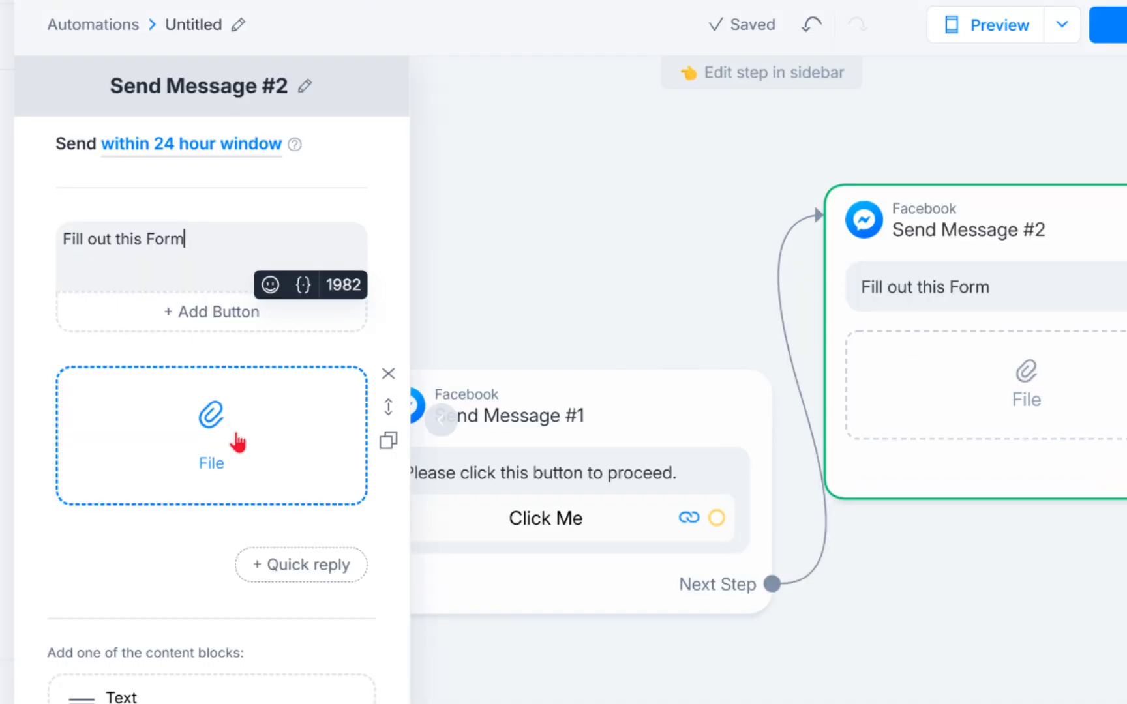
pyautogui.click(590, 194)
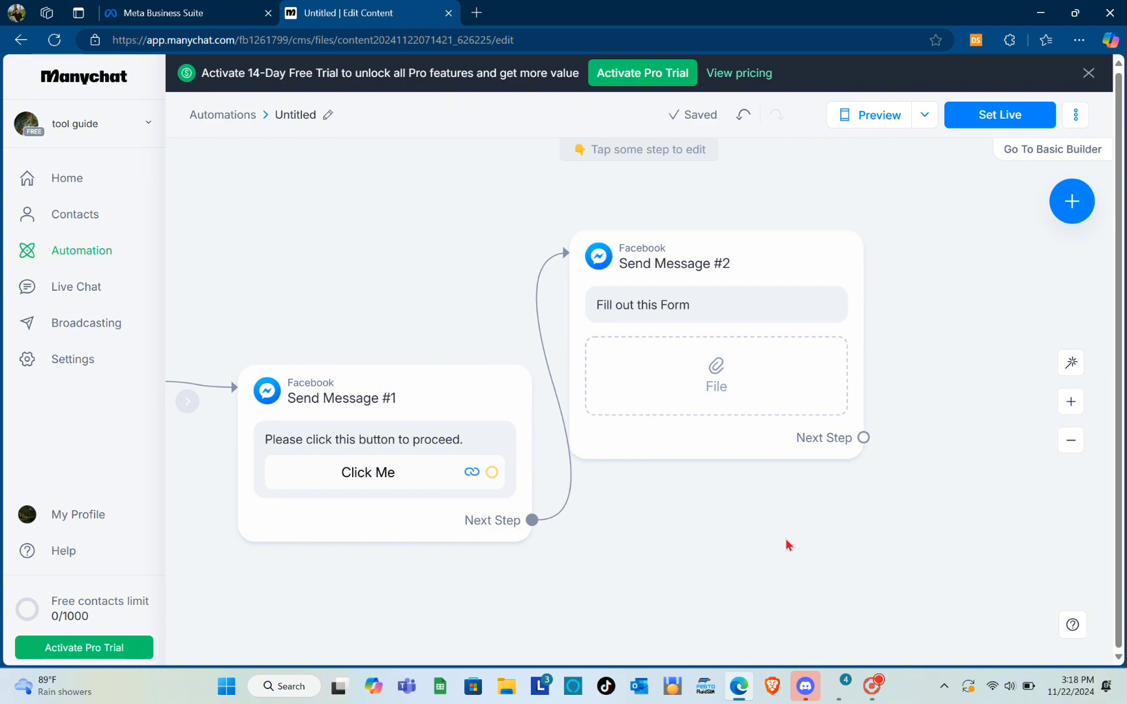
# - Review the message flow and preview it as a Messenger conversation, leaving the preview when finished
pyautogui.hscroll(-2, 789, 545)
pyautogui.scroll(-2, 789, 546)
pyautogui.hscroll(-4, 789, 546)
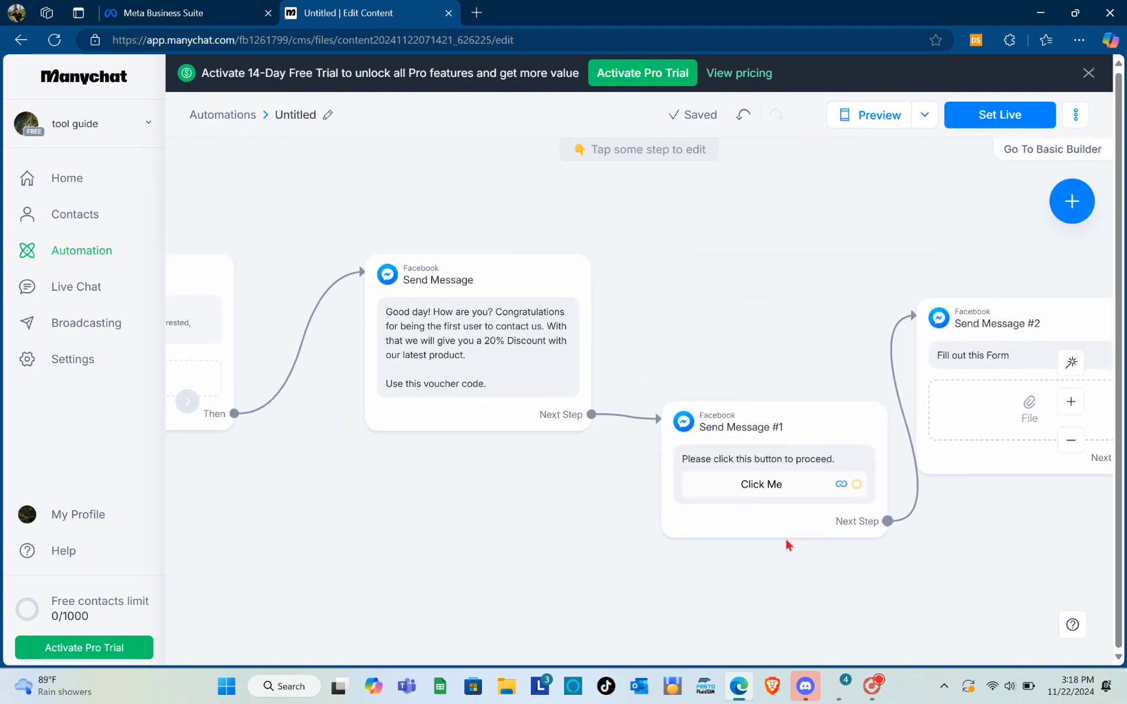
pyautogui.hscroll(5, 789, 546)
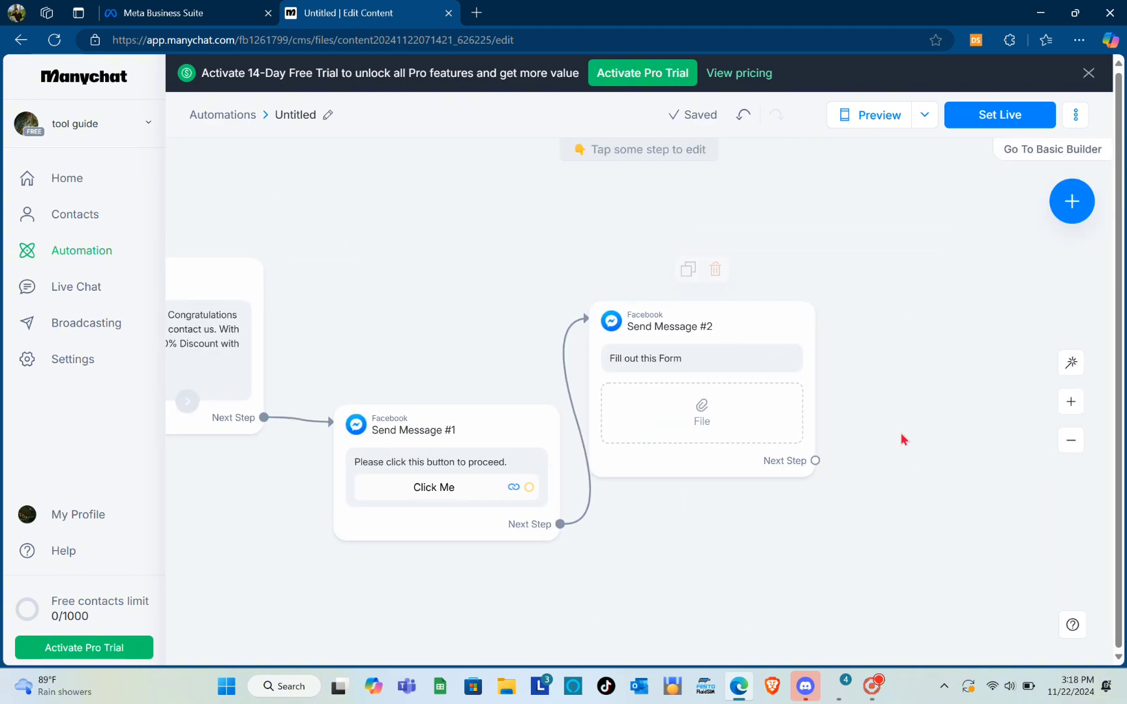
pyautogui.click(879, 115)
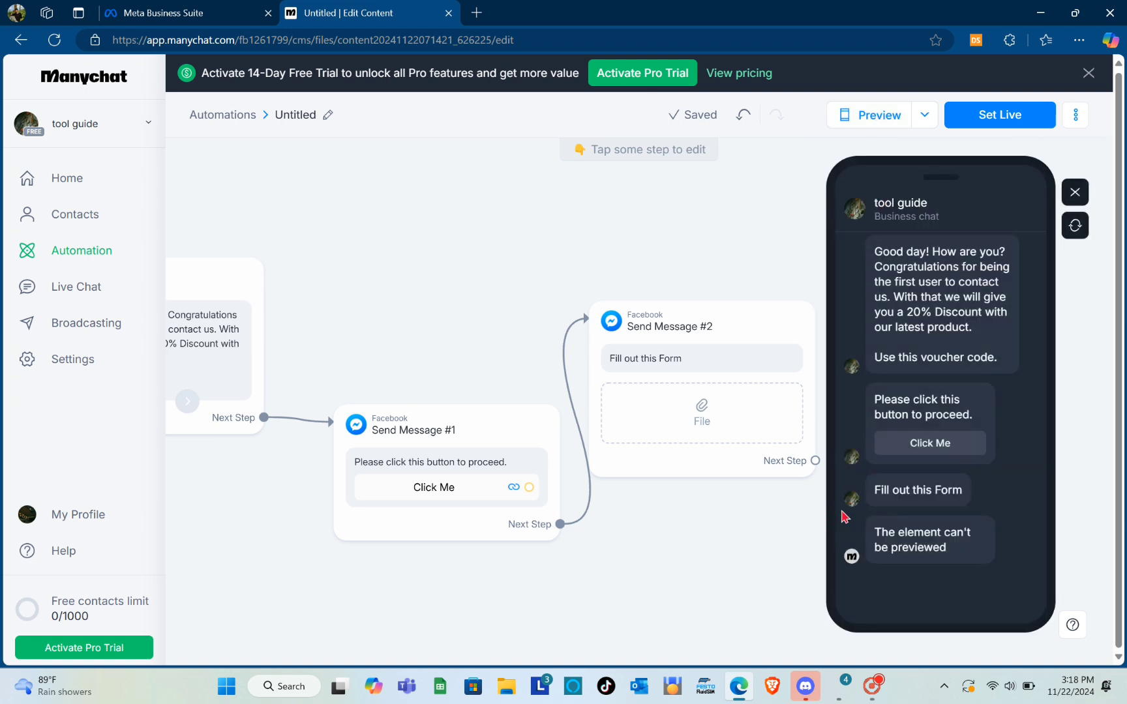
pyautogui.click(1072, 194)
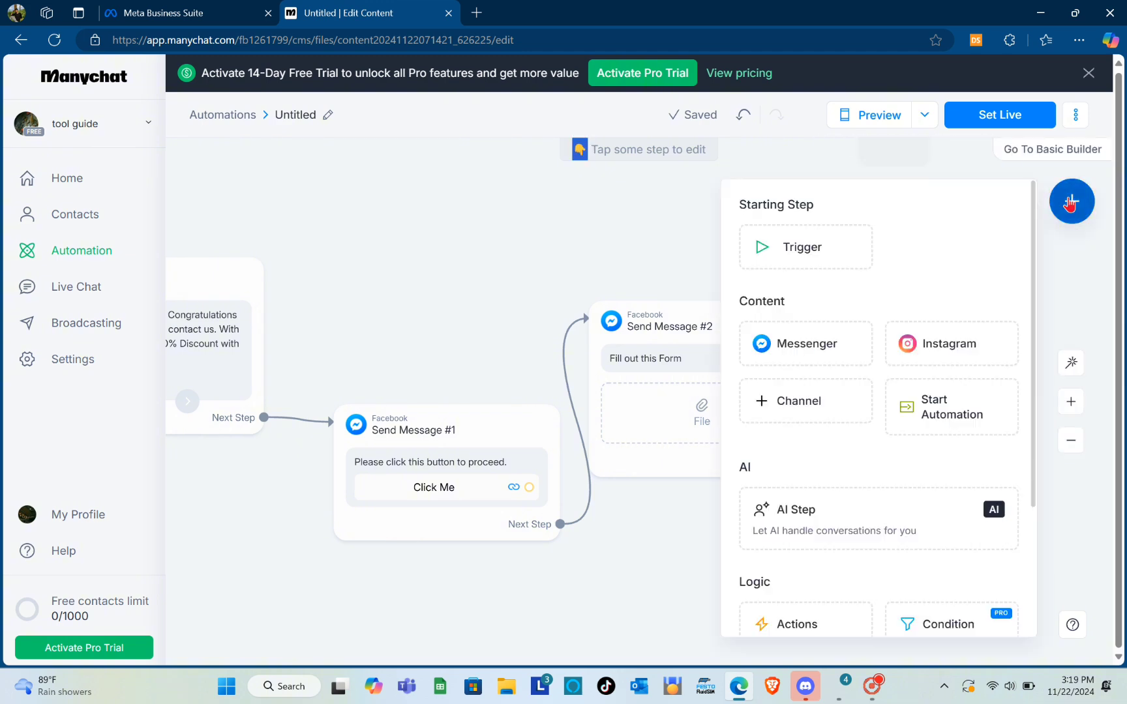
pyautogui.click(664, 243)
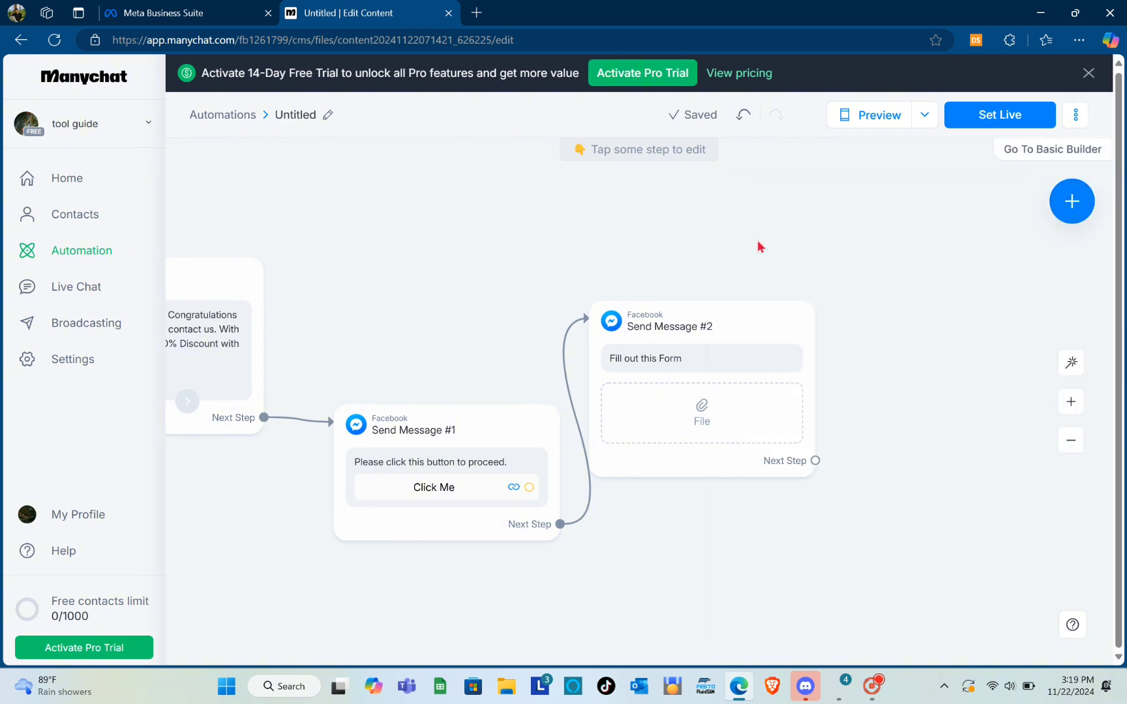
# - Delete the "Fill out this Form" message step from the flow and close the editor
pyautogui.click(764, 330)
pyautogui.click(716, 269)
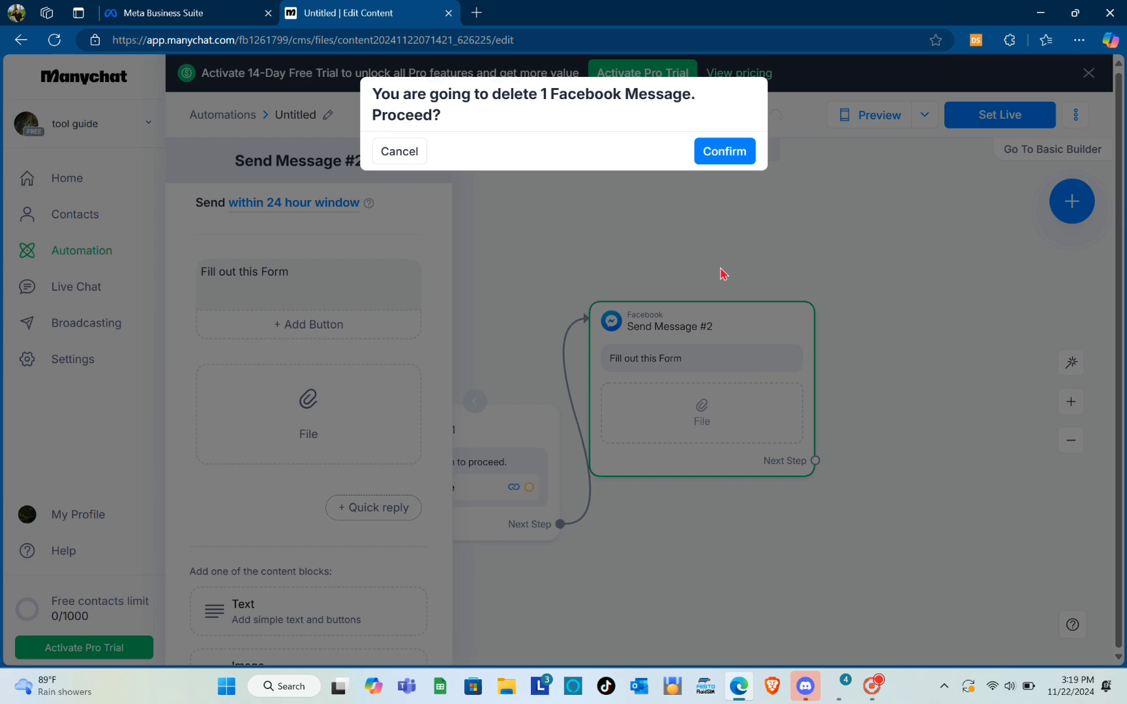
pyautogui.click(714, 158)
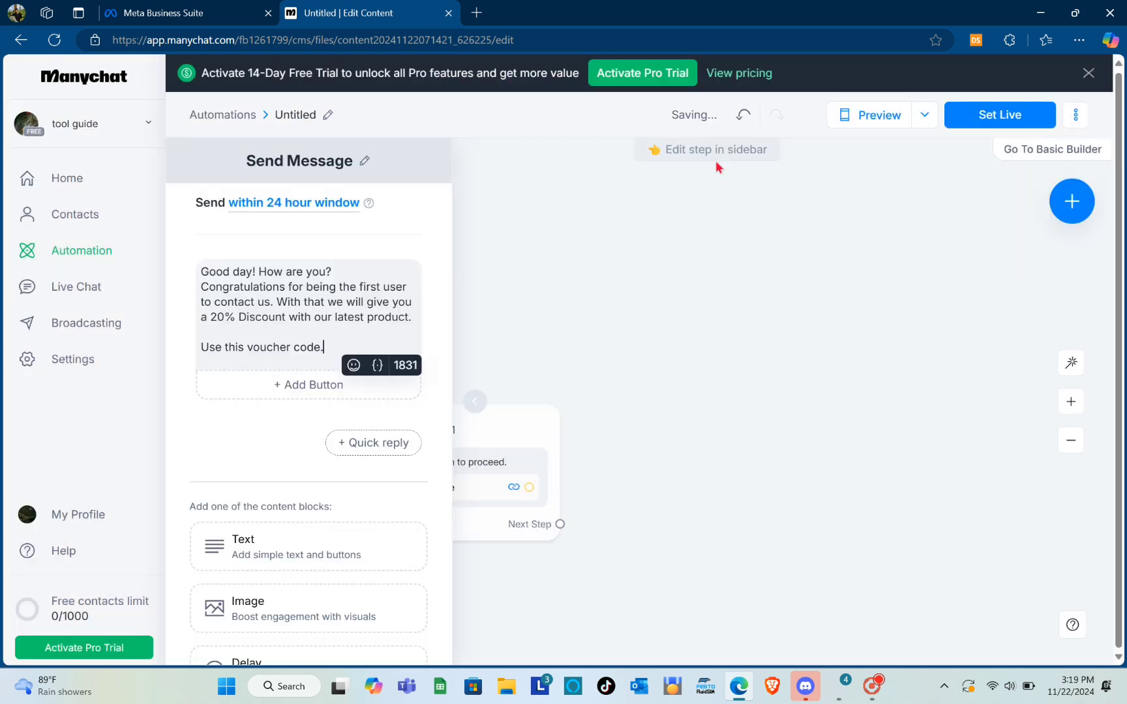
pyautogui.click(740, 341)
# - Set the automation live and rename it from Untitled to "Page Automation"
pyautogui.hscroll(5, 740, 340)
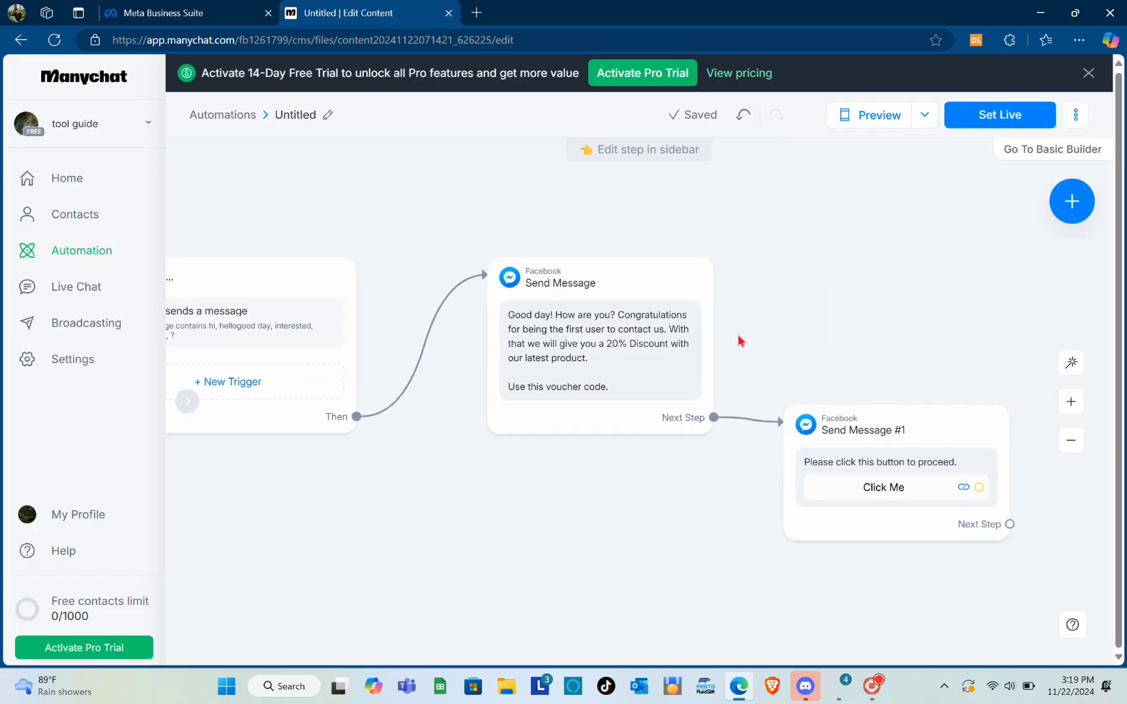
pyautogui.click(989, 119)
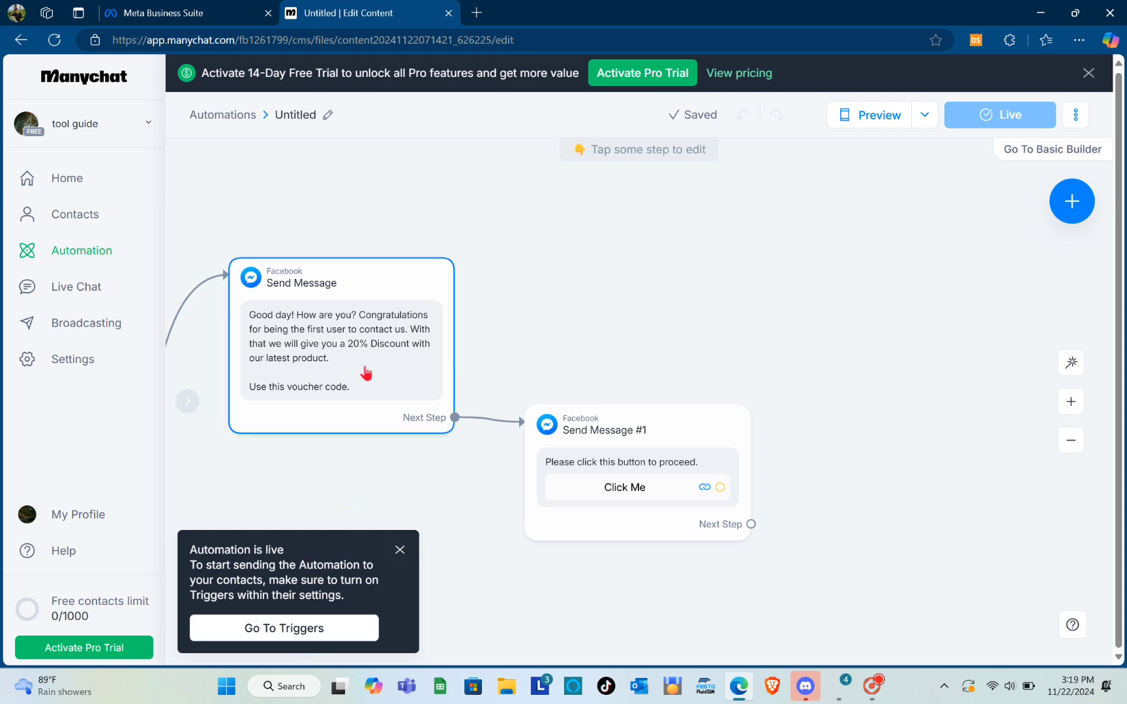
pyautogui.click(315, 118)
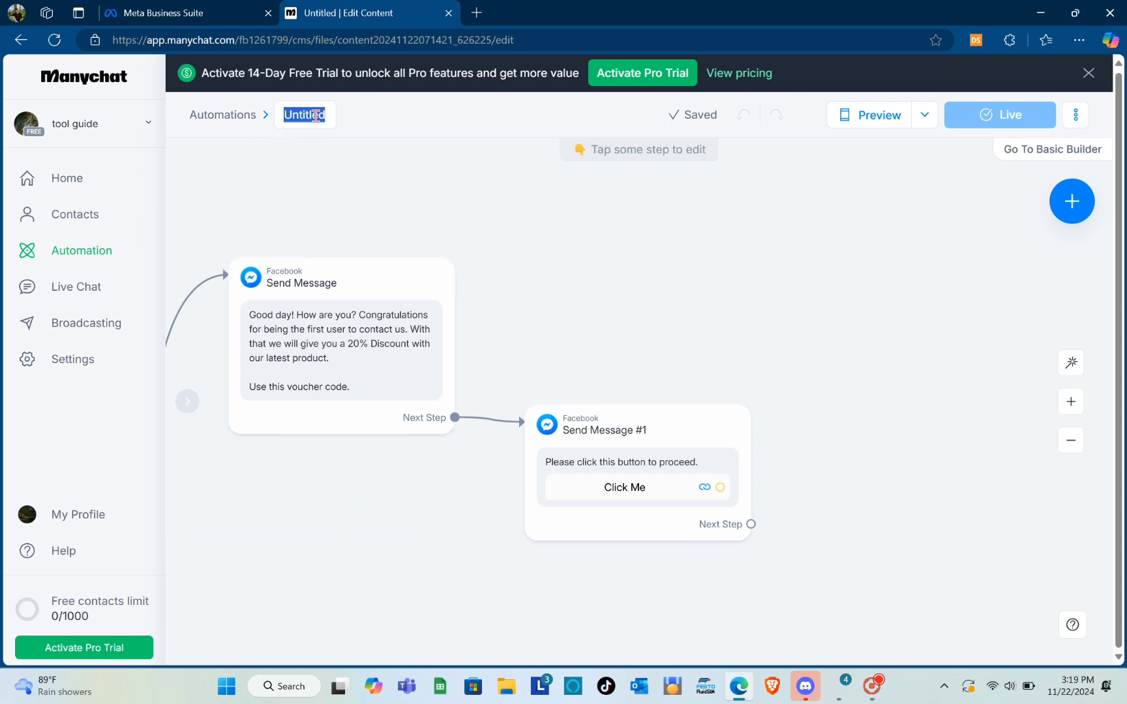
pyautogui.press('capslock')
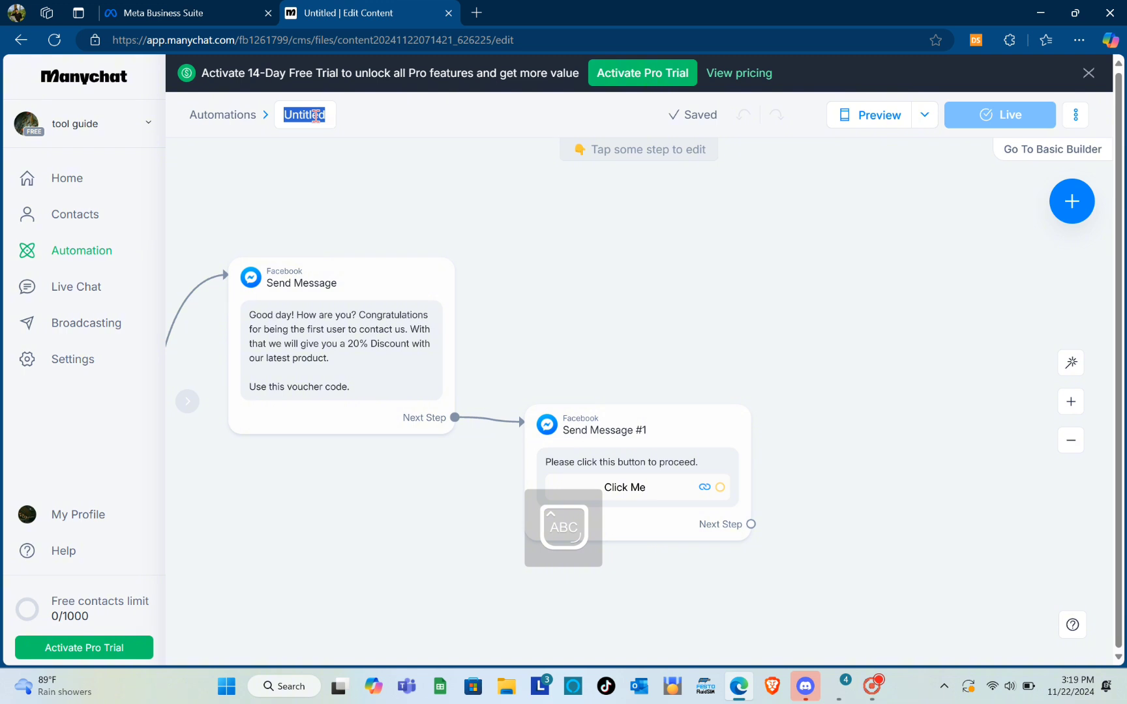
pyautogui.write('P')
pyautogui.press('capslock')
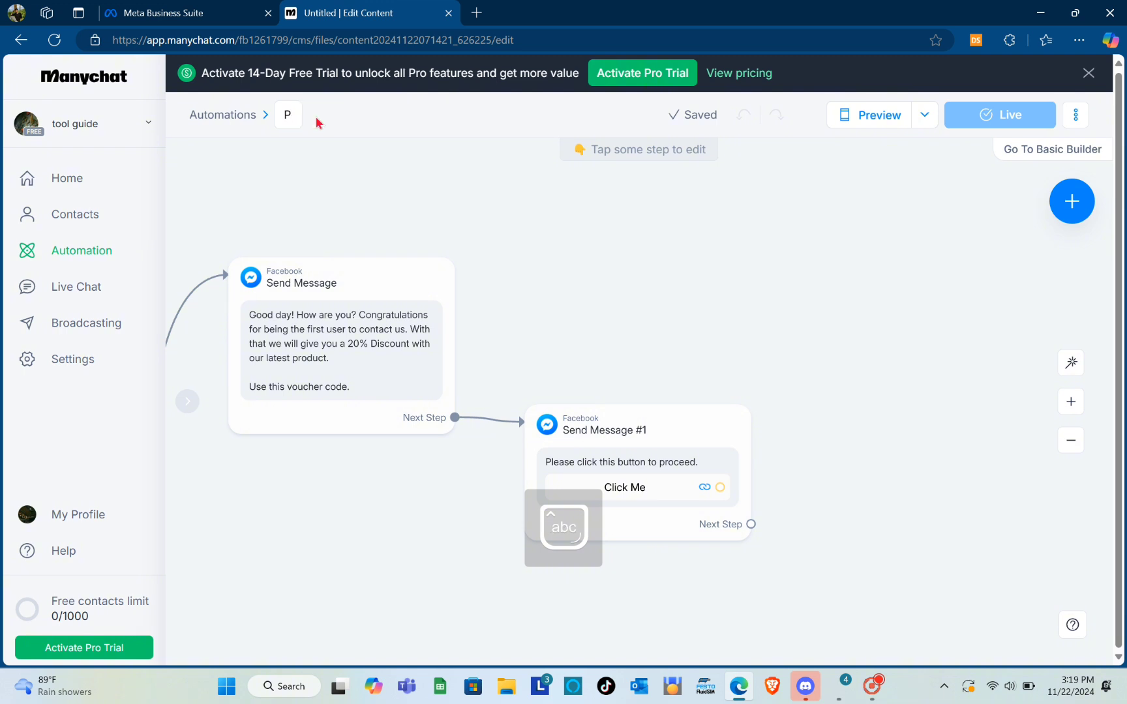
pyautogui.write('age A')
pyautogui.press('capslock')
pyautogui.write('utomat')
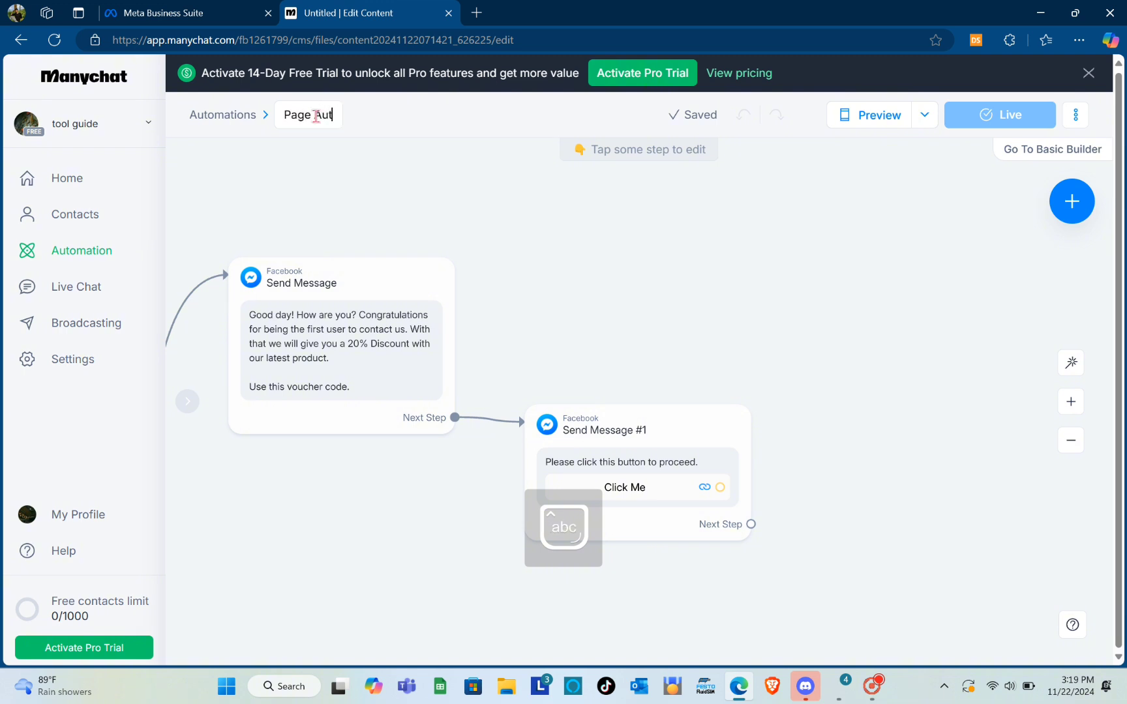
pyautogui.write('ion')
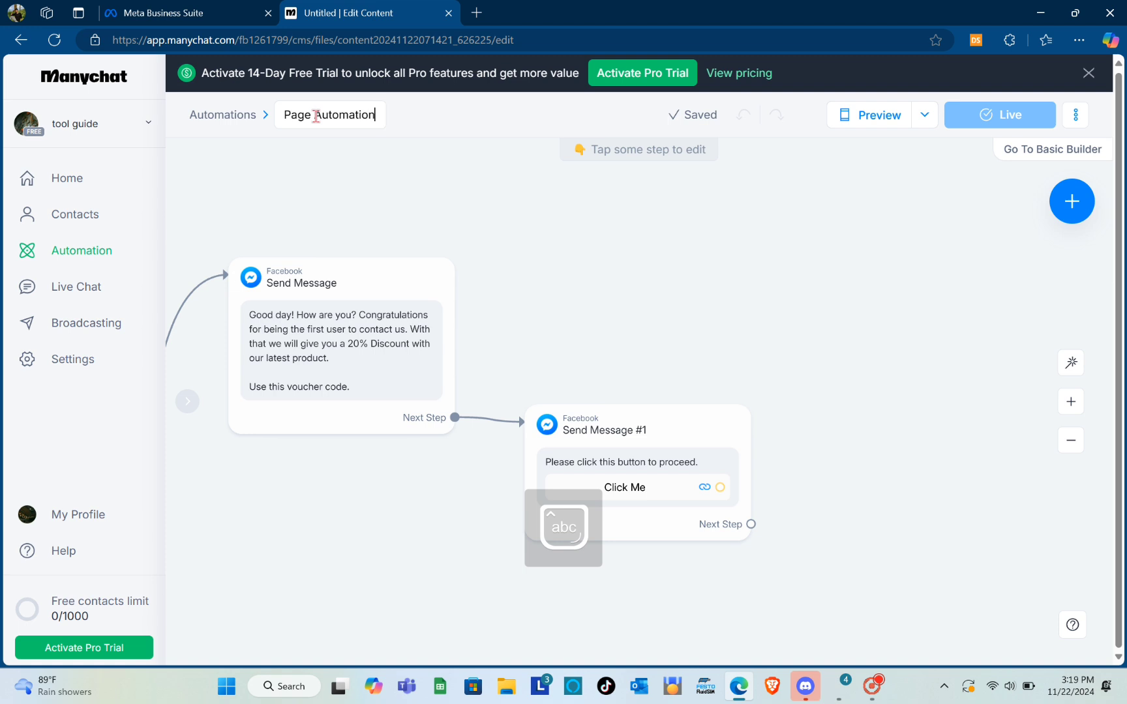
pyautogui.click(355, 180)
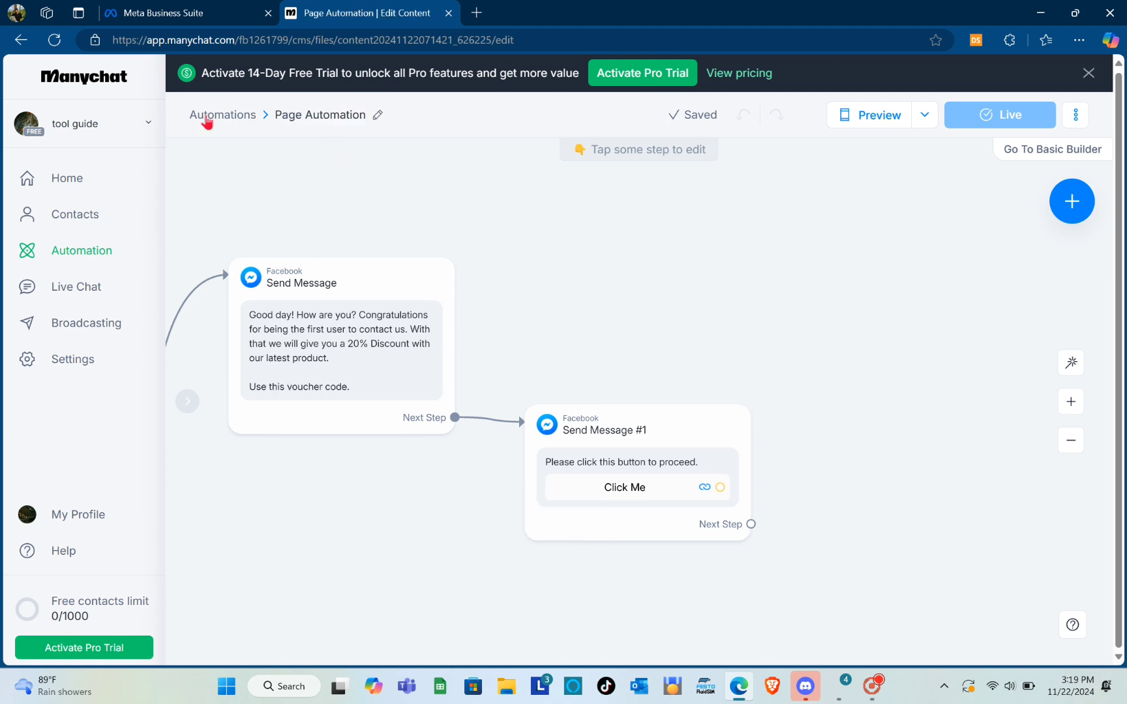
# - Try to switch on the message trigger of Page Automation from the automations list, then open that automation for trigger setup
pyautogui.click(89, 253)
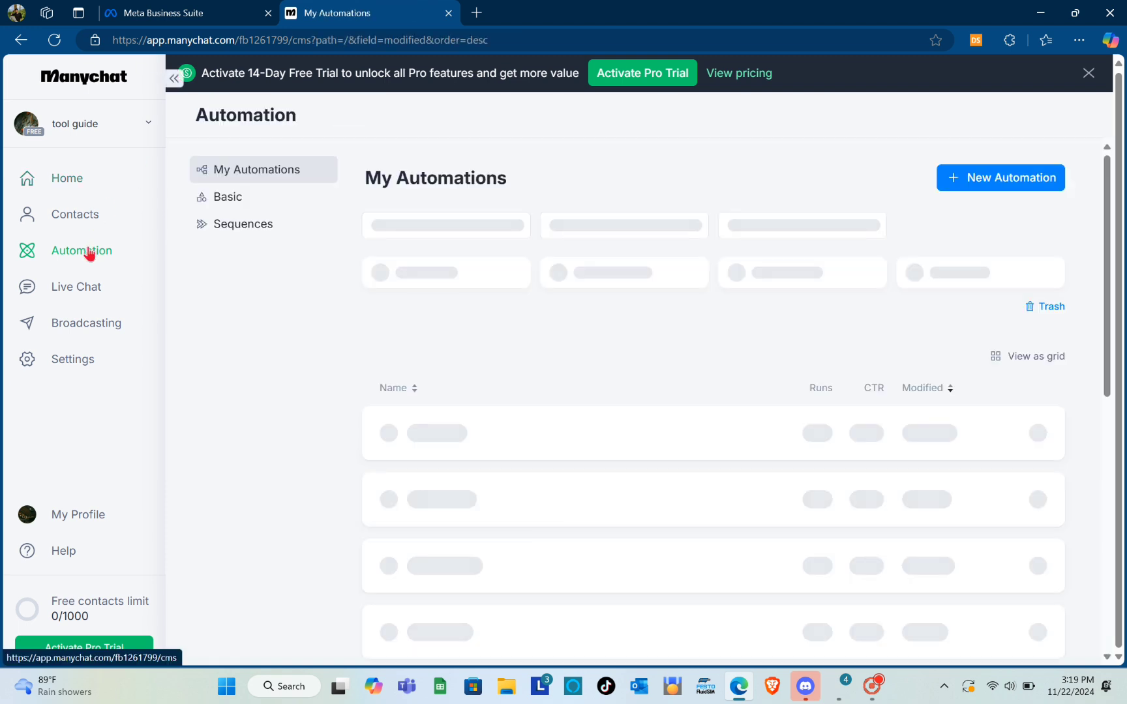
pyautogui.scroll(-1, 559, 403)
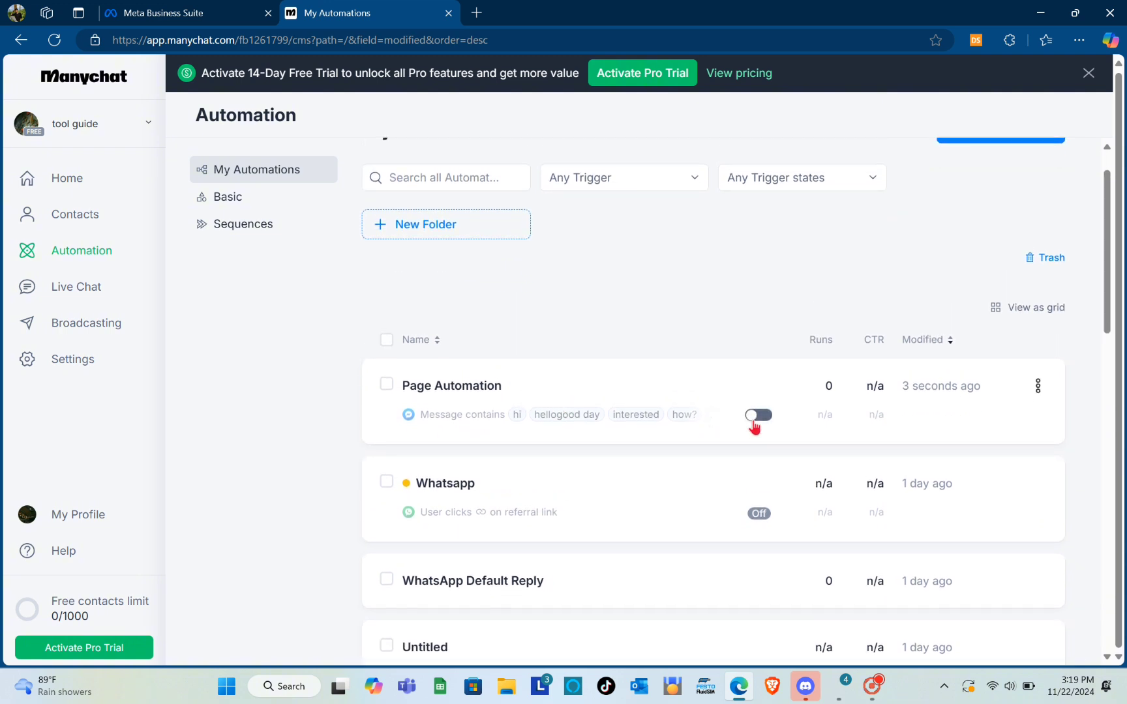
pyautogui.click(753, 419)
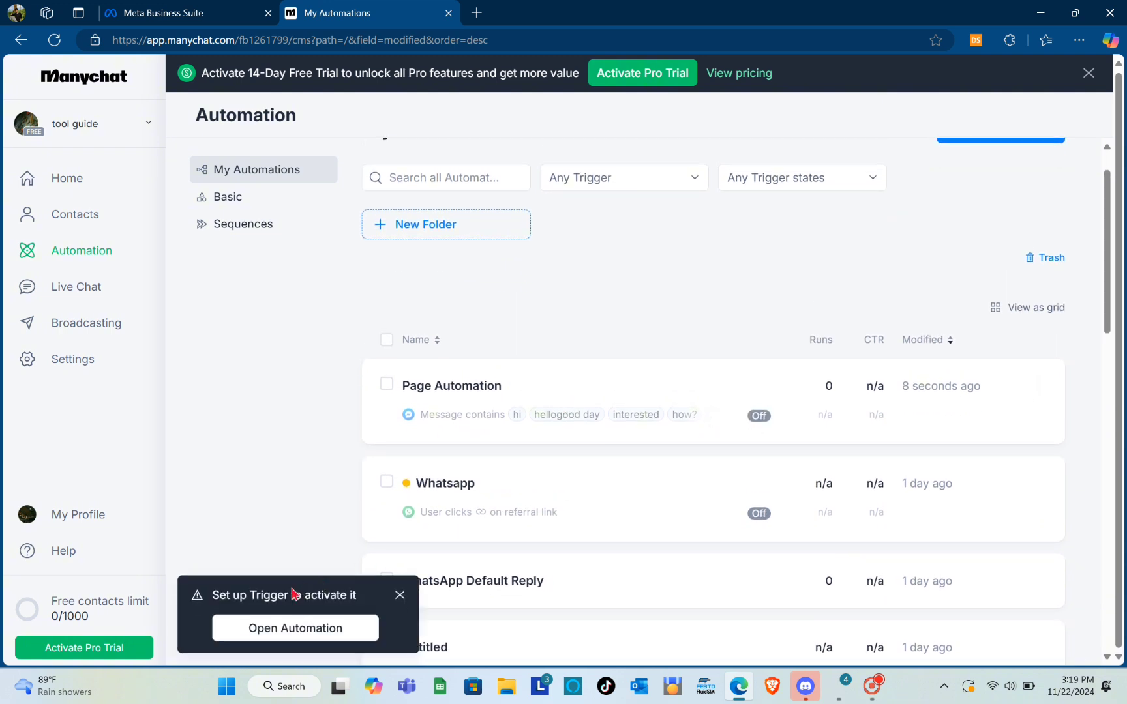
pyautogui.click(306, 631)
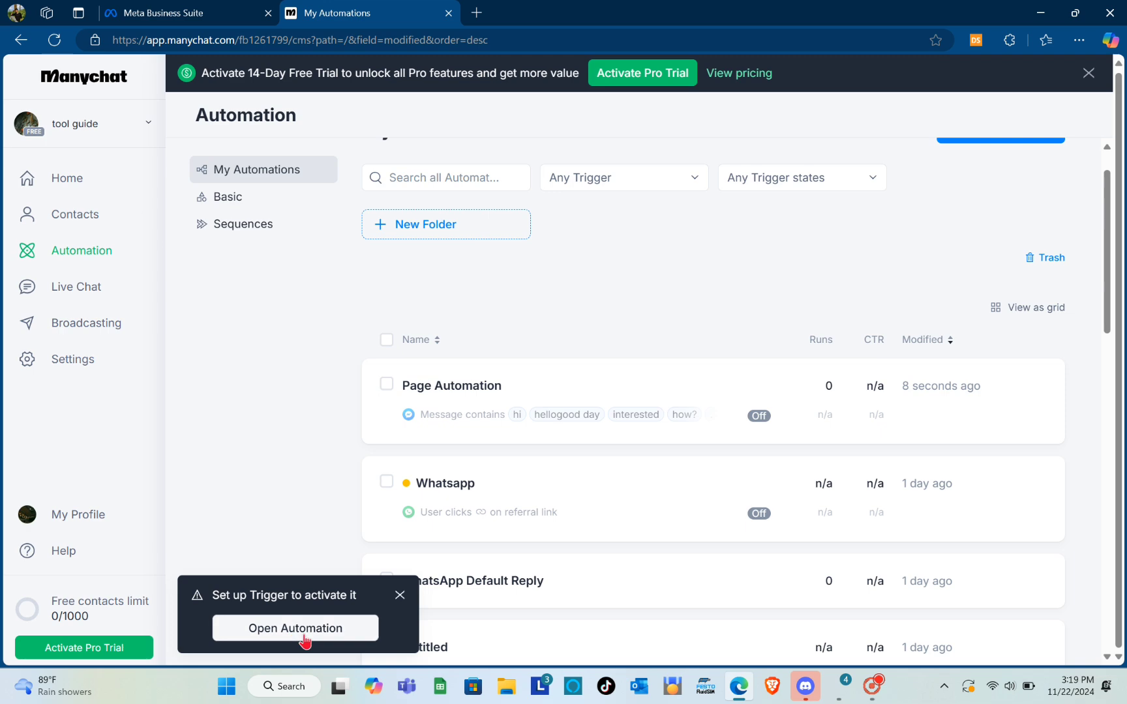